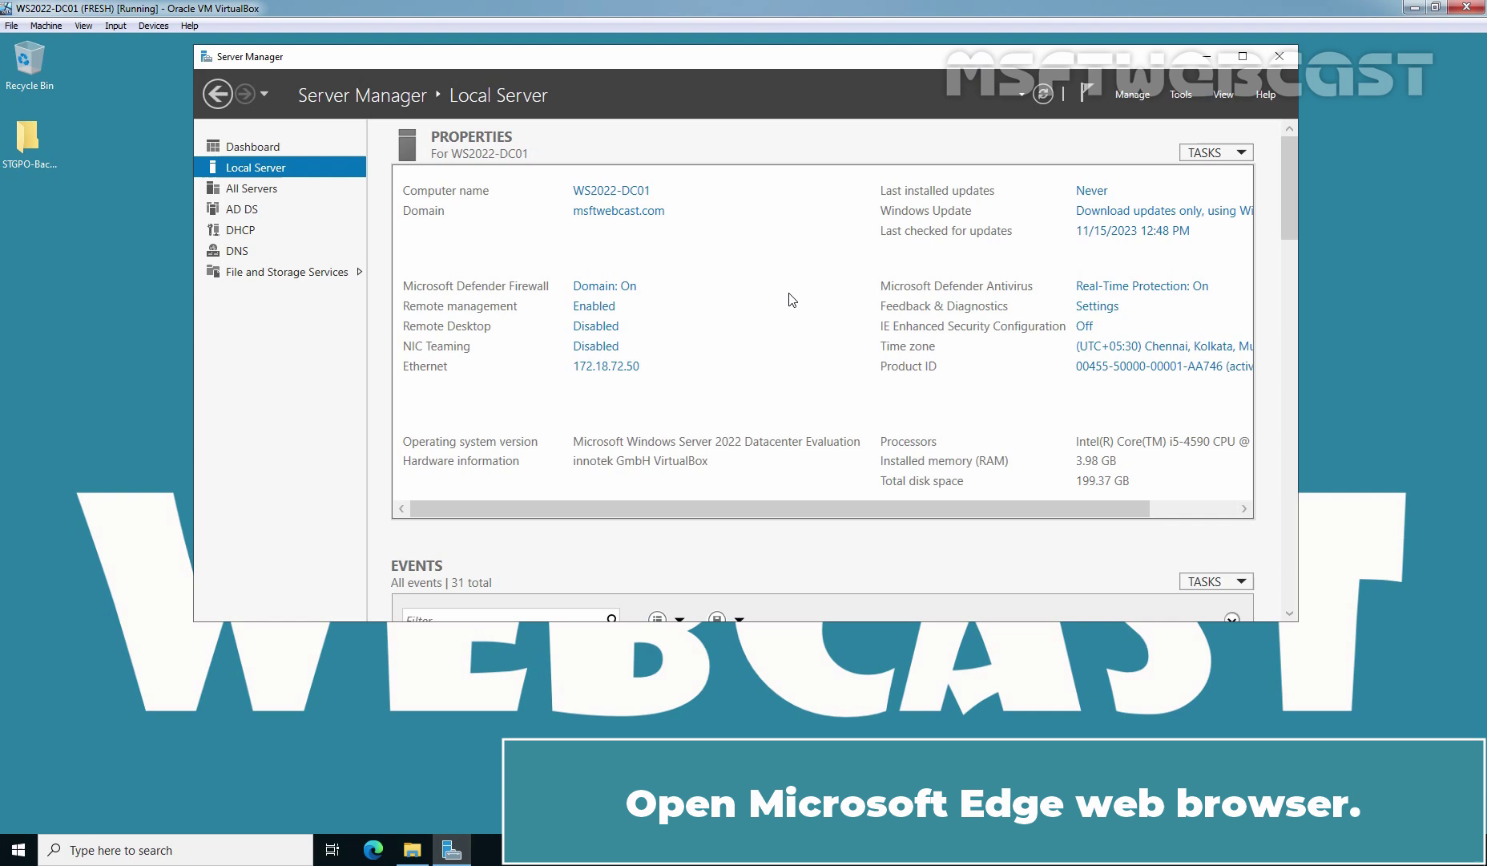
Step: In Edge, search Google for 'windows 11 23h2 administrative templates'
{"action": "left_click", "coordinate": [373, 852]}
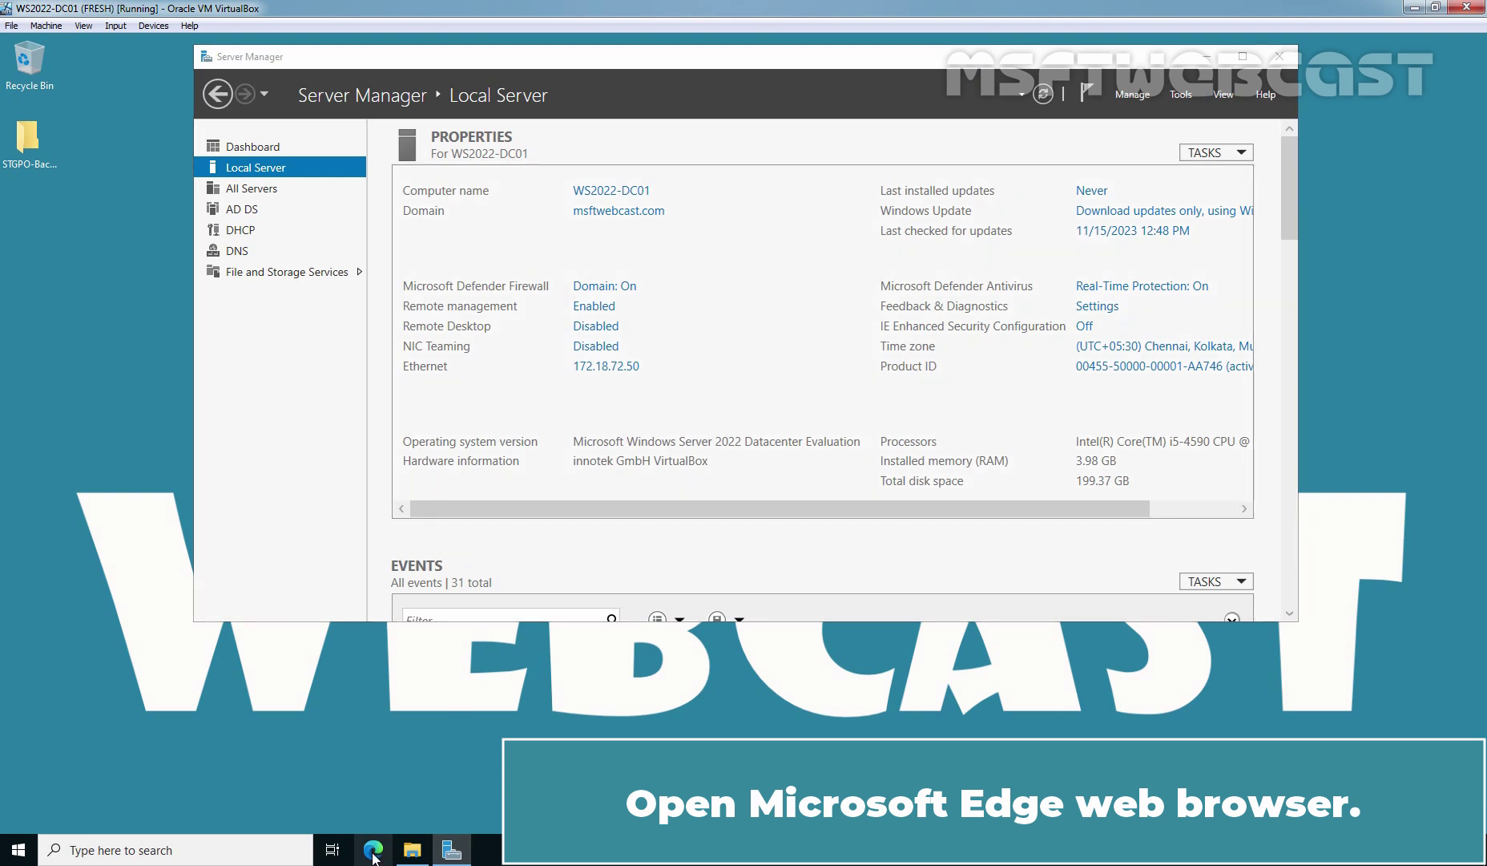
{"action": "type", "text": "windows 11 23h2 administrative templates"}
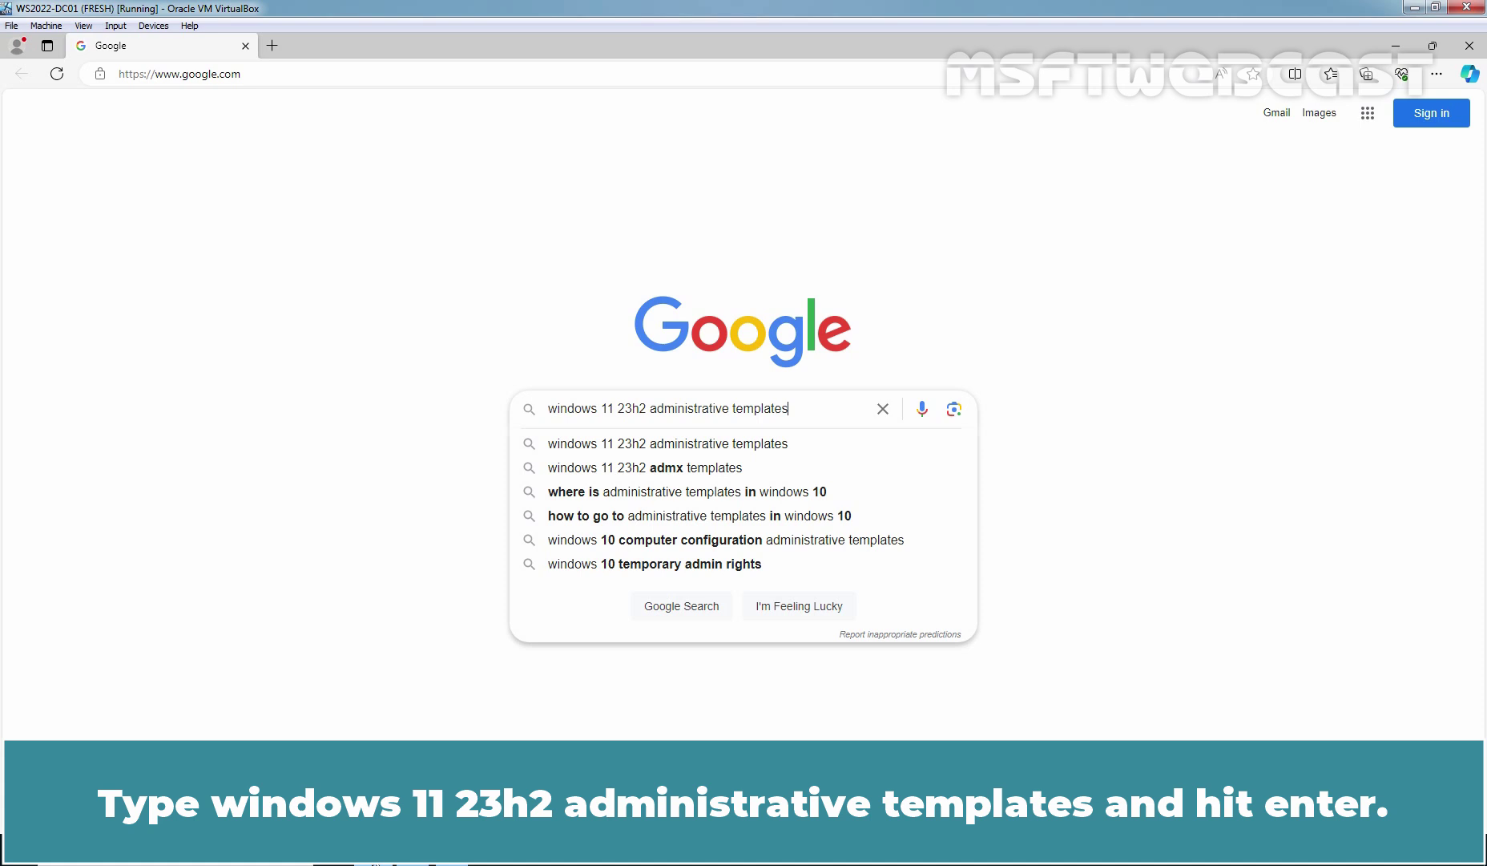
{"action": "key", "text": "Return"}
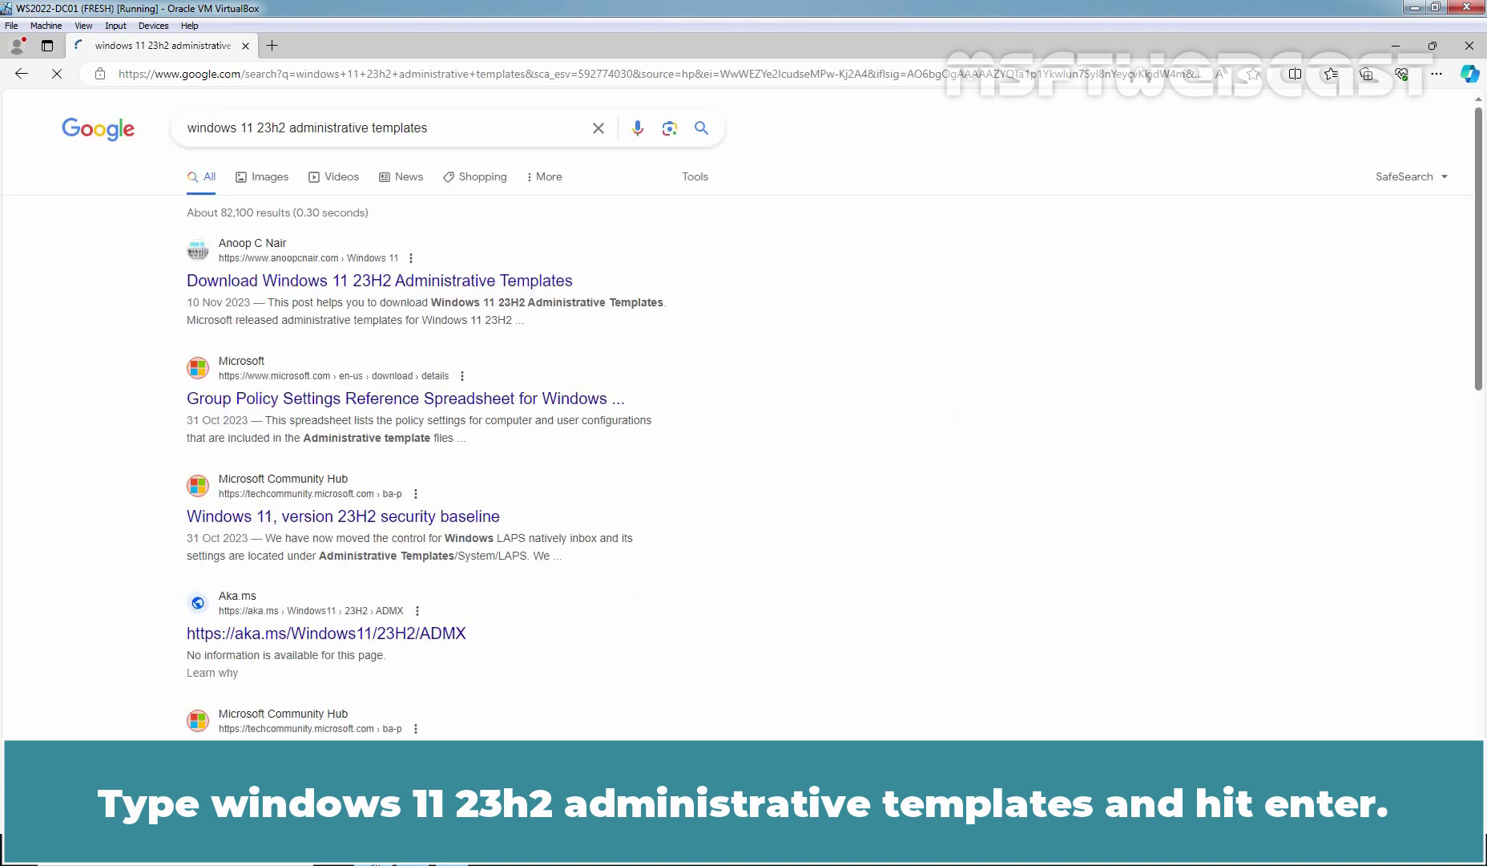
Step: Open the aka.ms/Windows11/23H2/ADMX result and scroll to the Details (10/31/2023, 13.7 MB)
{"action": "left_click", "coordinate": [402, 633]}
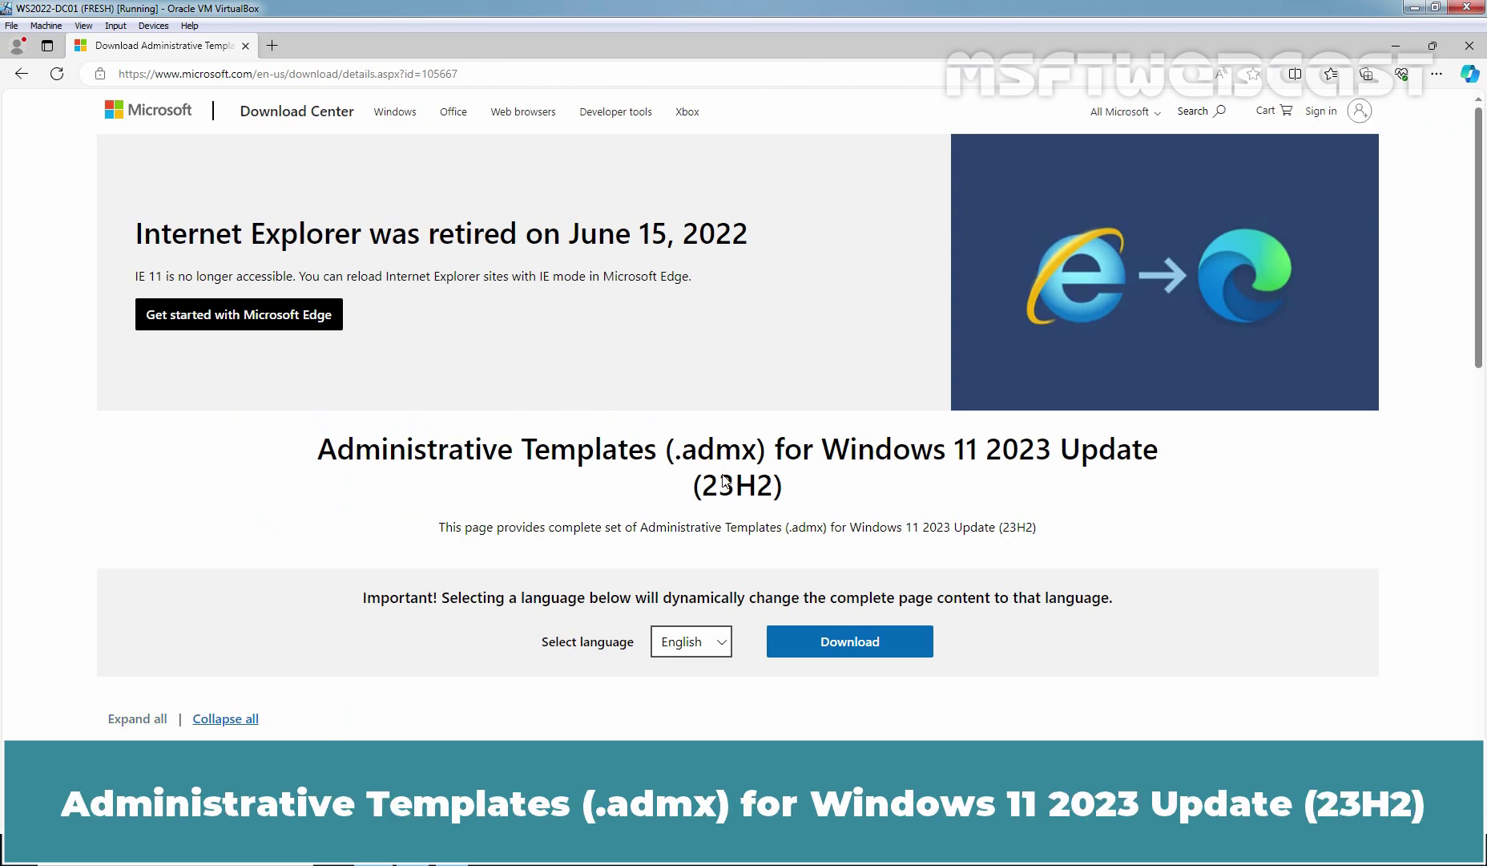
{"action": "scroll", "coordinate": [860, 466], "scroll_direction": "down", "scroll_amount": 3}
{"action": "scroll", "coordinate": [860, 465], "scroll_direction": "down", "scroll_amount": 1}
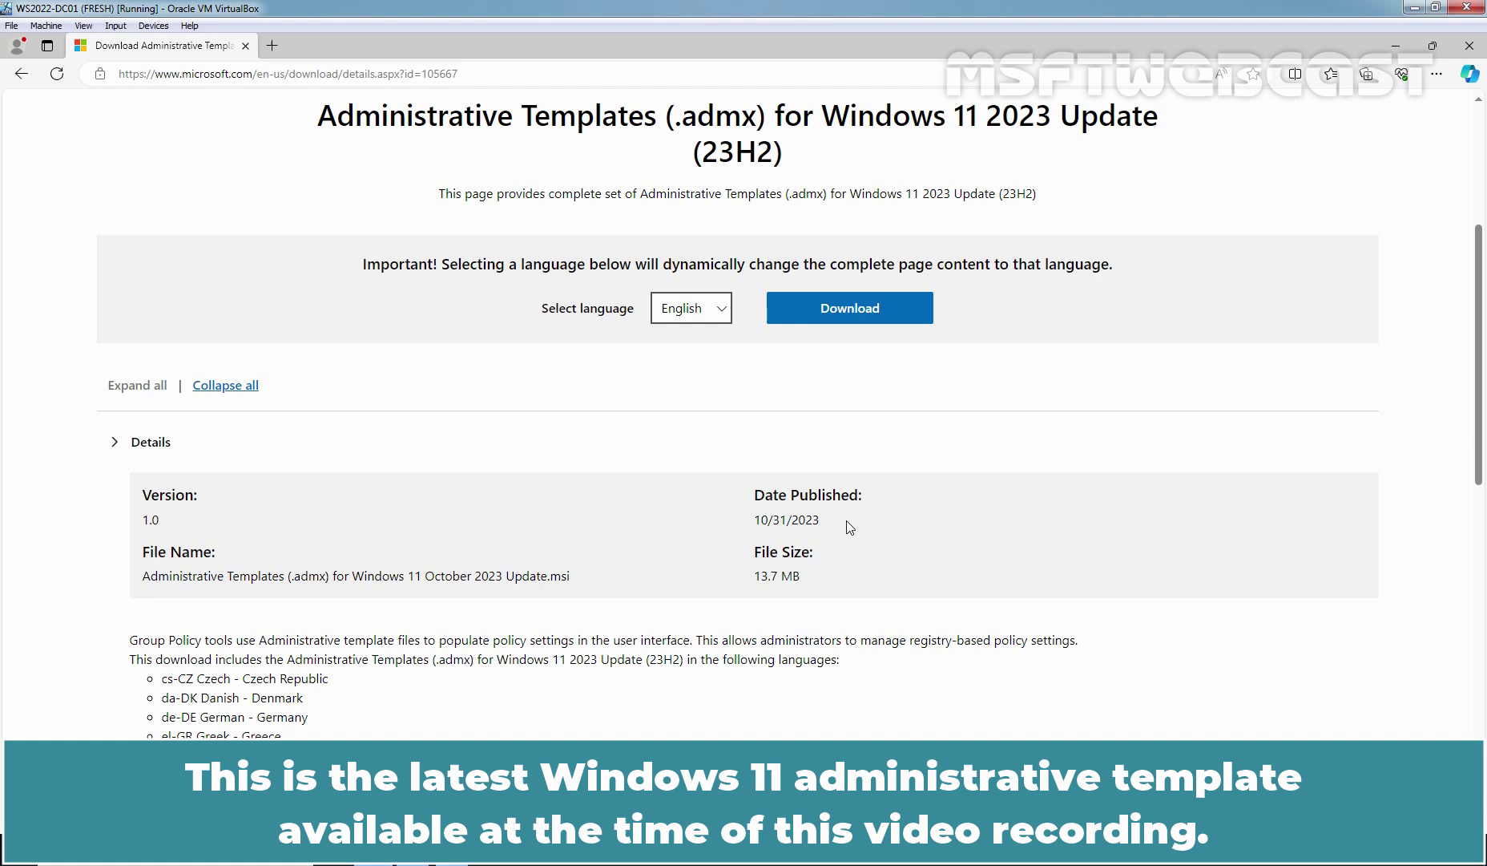
Step: Download the 13.7 MB Windows 11 October 2023 Update administrative templates .msi
{"action": "left_click", "coordinate": [847, 310]}
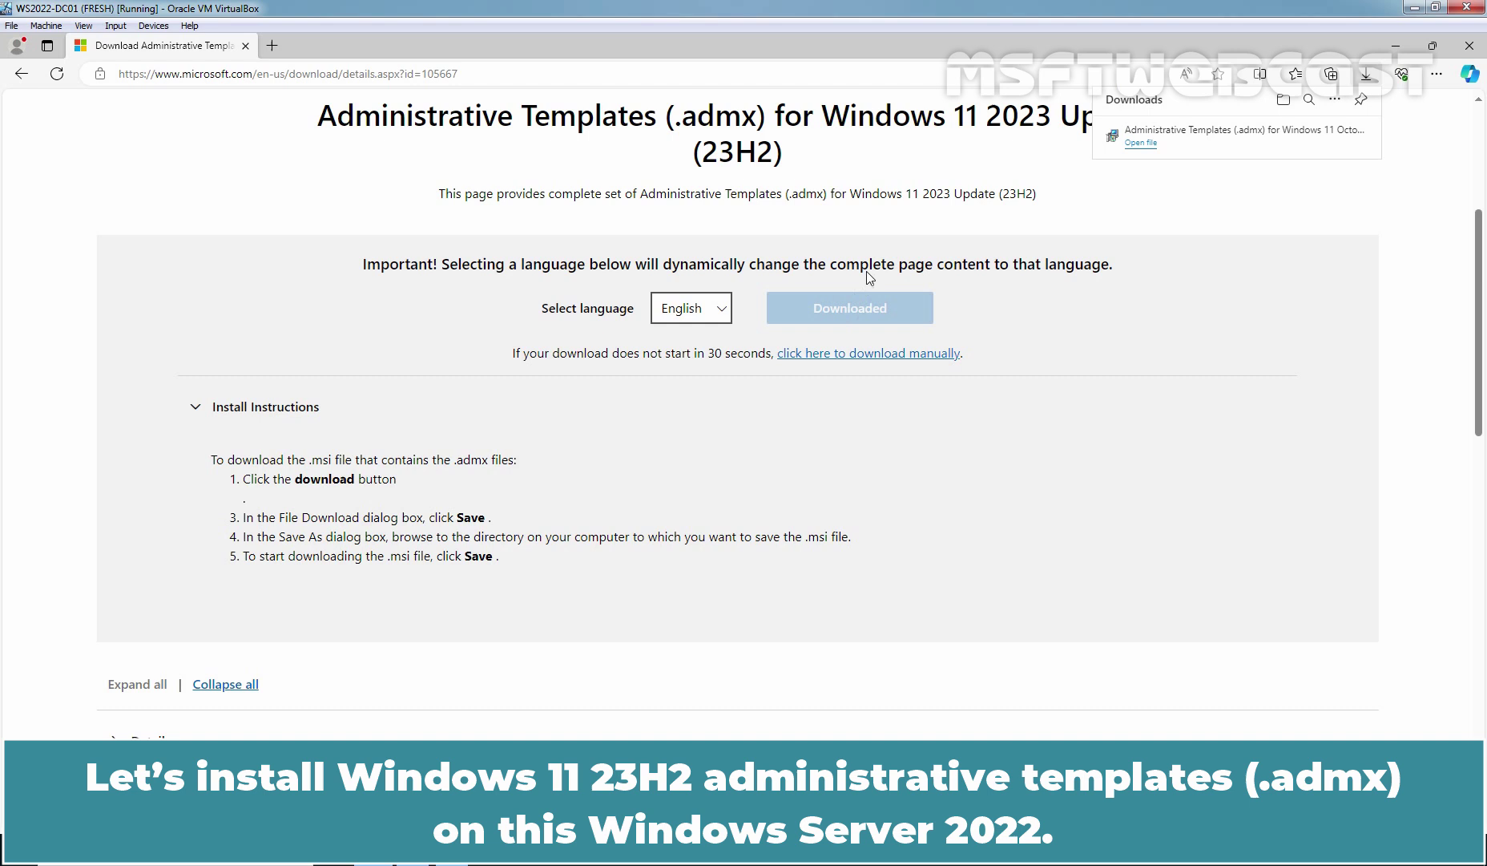
Step: Show the Downloads folder with the Administrative Templates (.admx) installer in File Explorer
{"action": "left_click", "coordinate": [413, 851]}
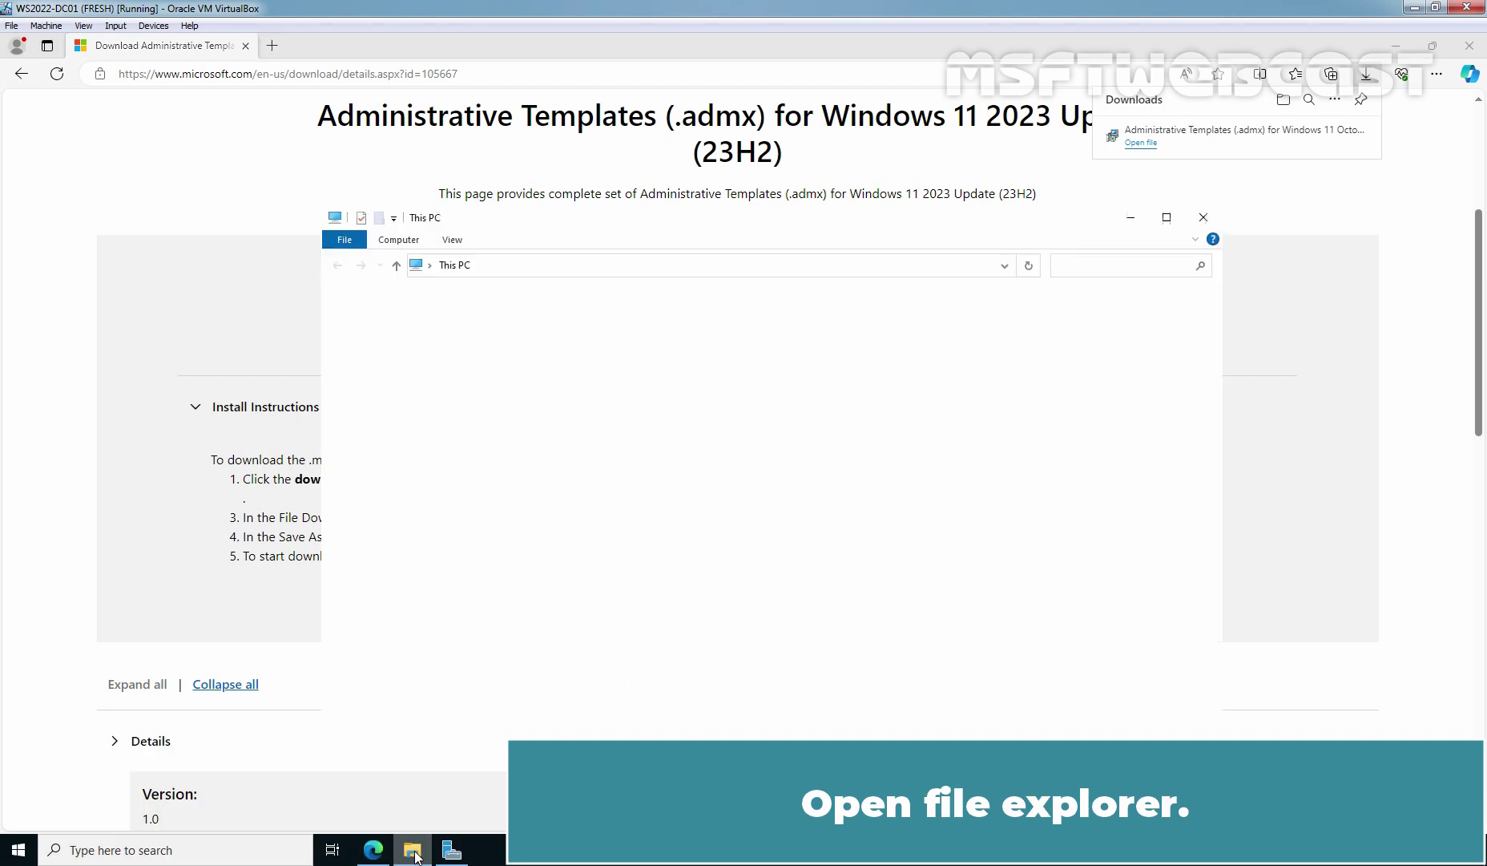
{"action": "left_click", "coordinate": [393, 345]}
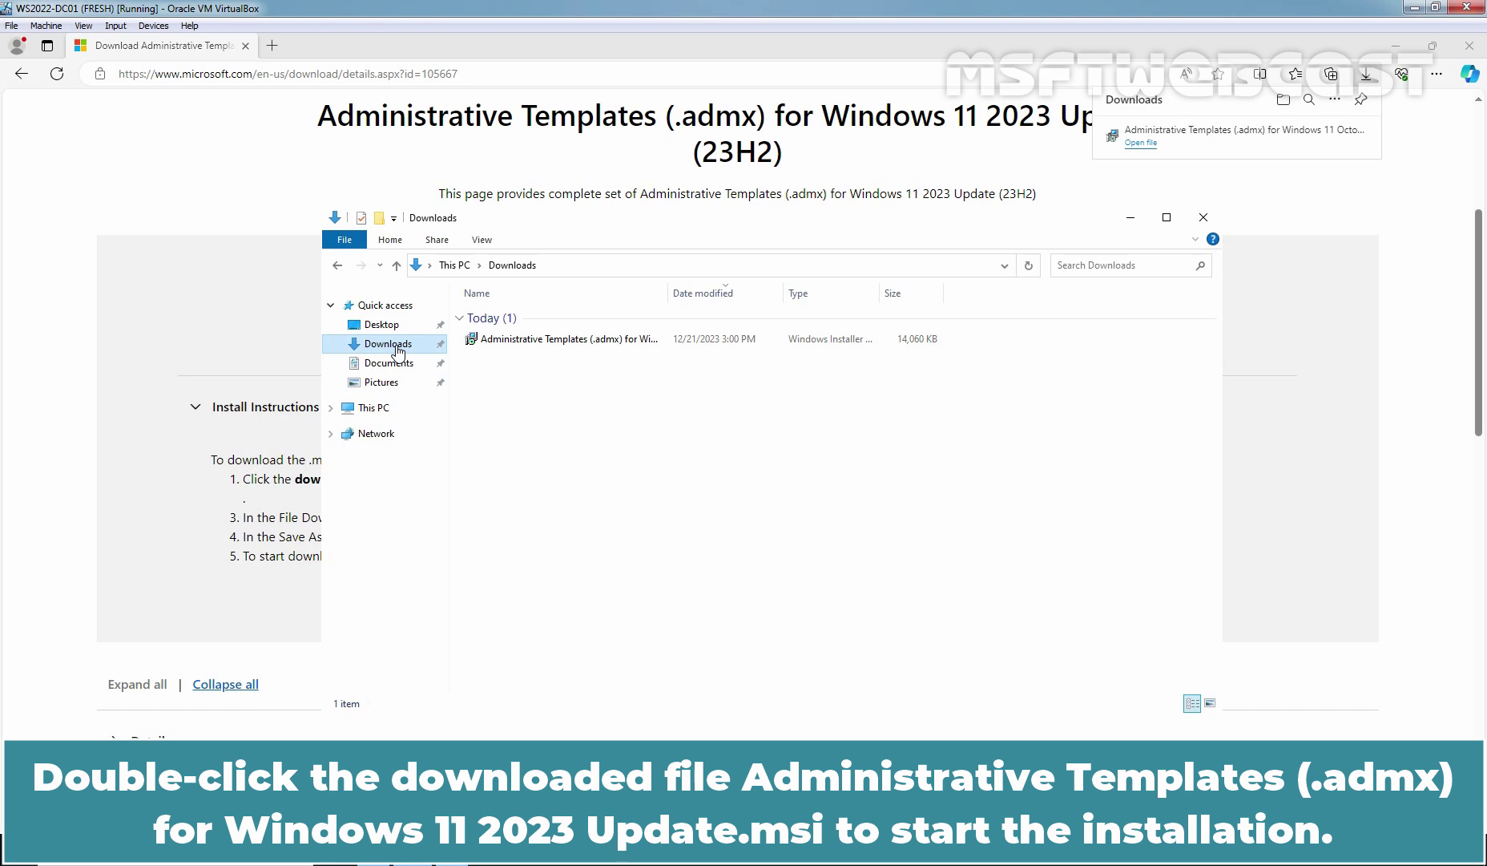
Step: Run the .msi, accept the license terms and reach Custom Setup with the default 23H2 PolicyDefinitions path
{"action": "double_click", "coordinate": [562, 340]}
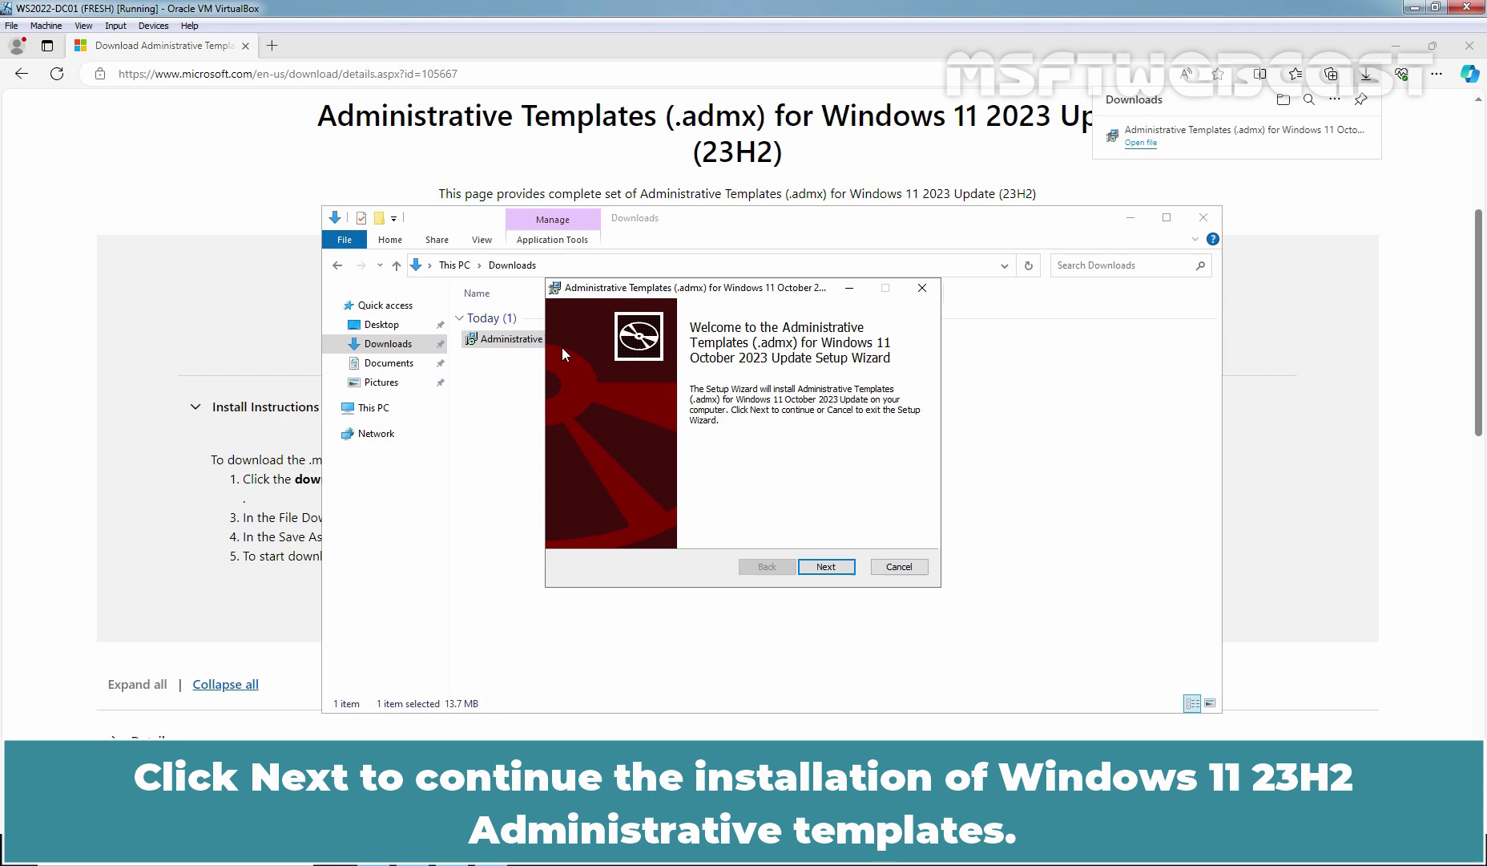
{"action": "left_click", "coordinate": [828, 566]}
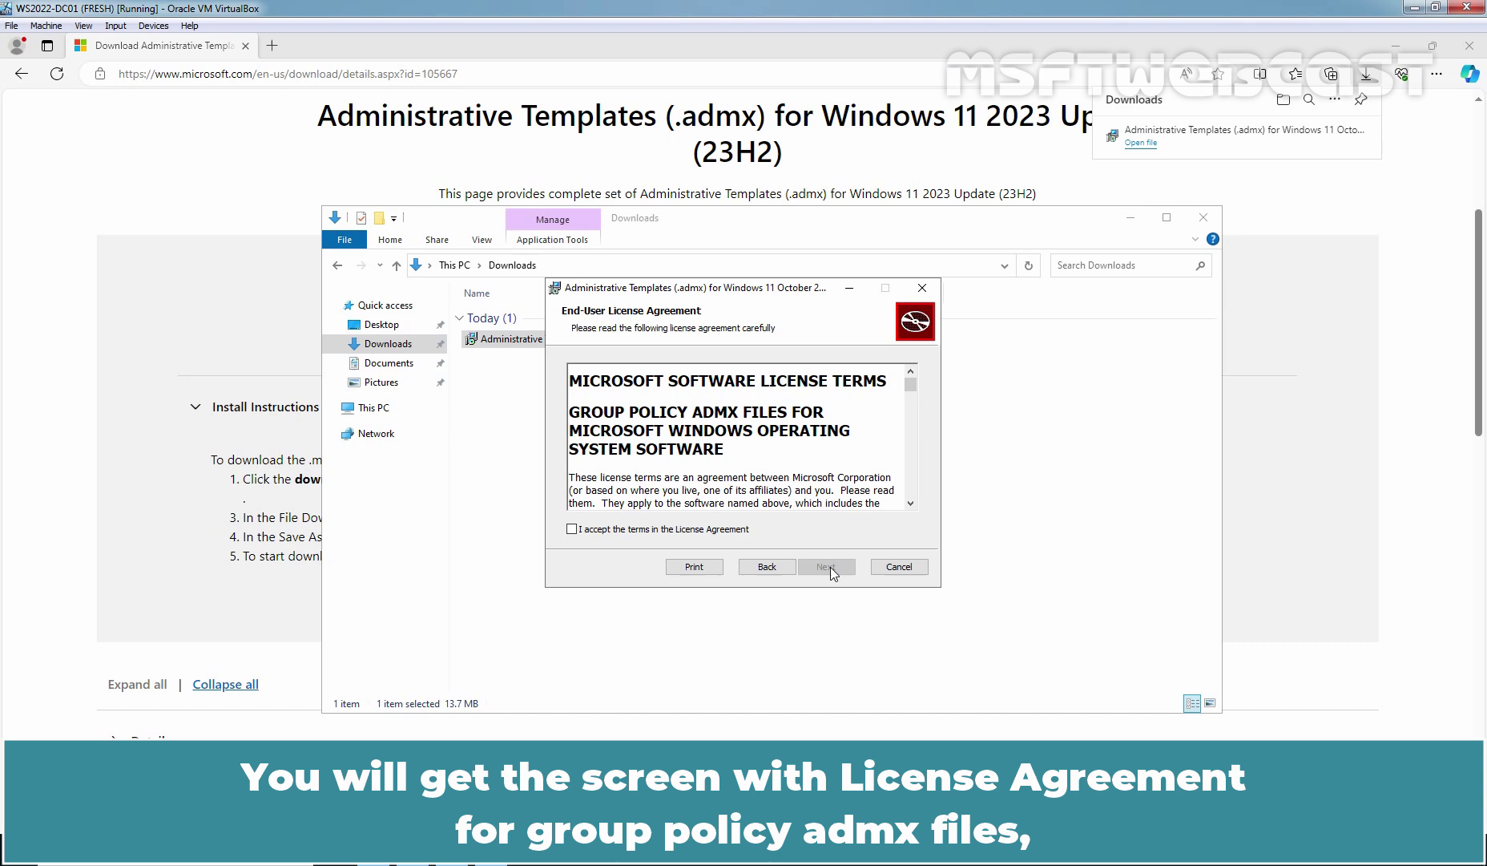
{"action": "left_click", "coordinate": [647, 528]}
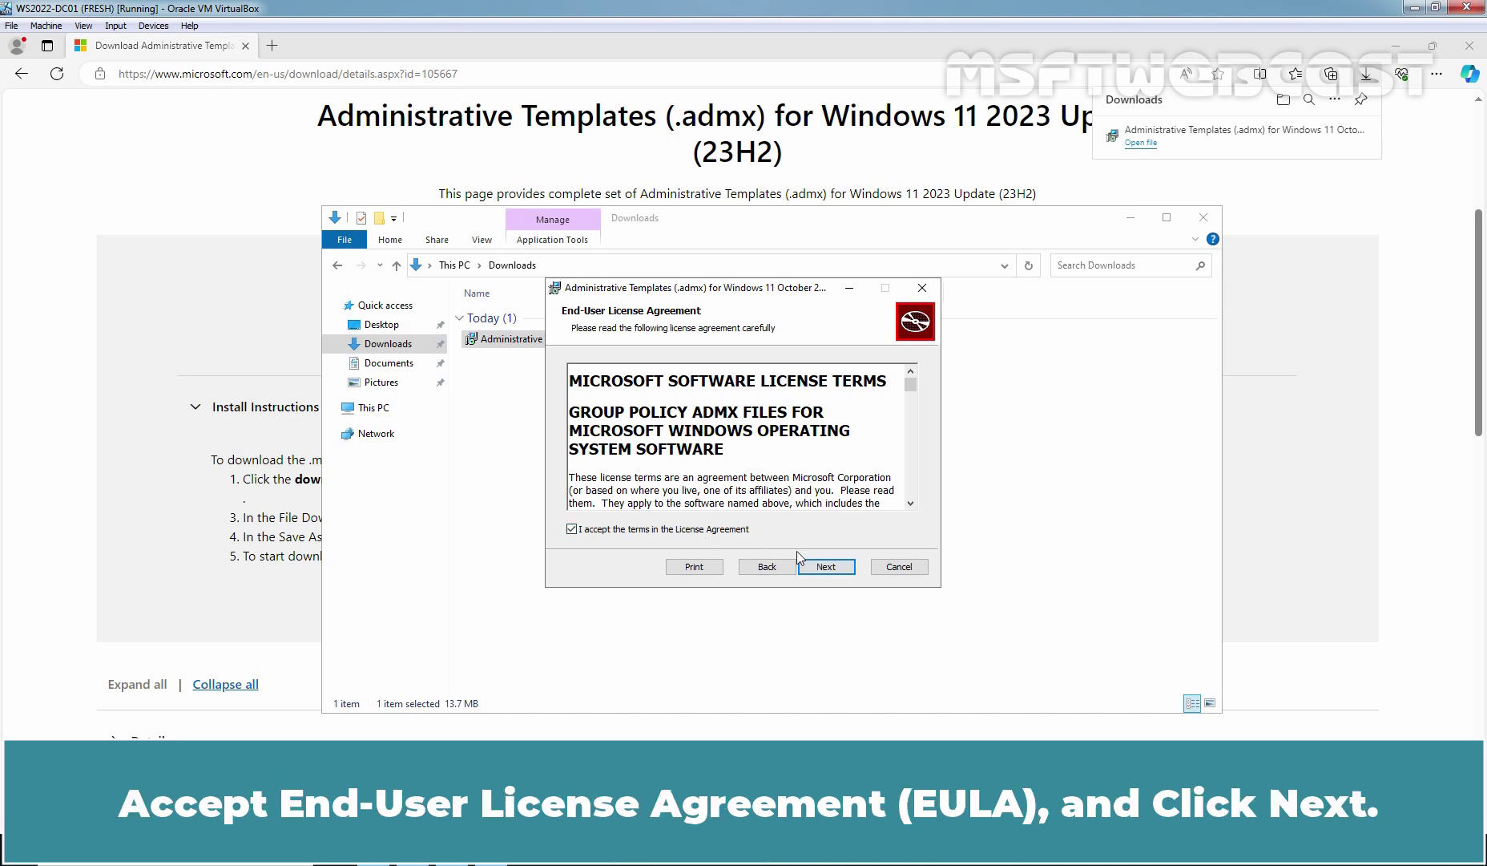
{"action": "left_click", "coordinate": [826, 567]}
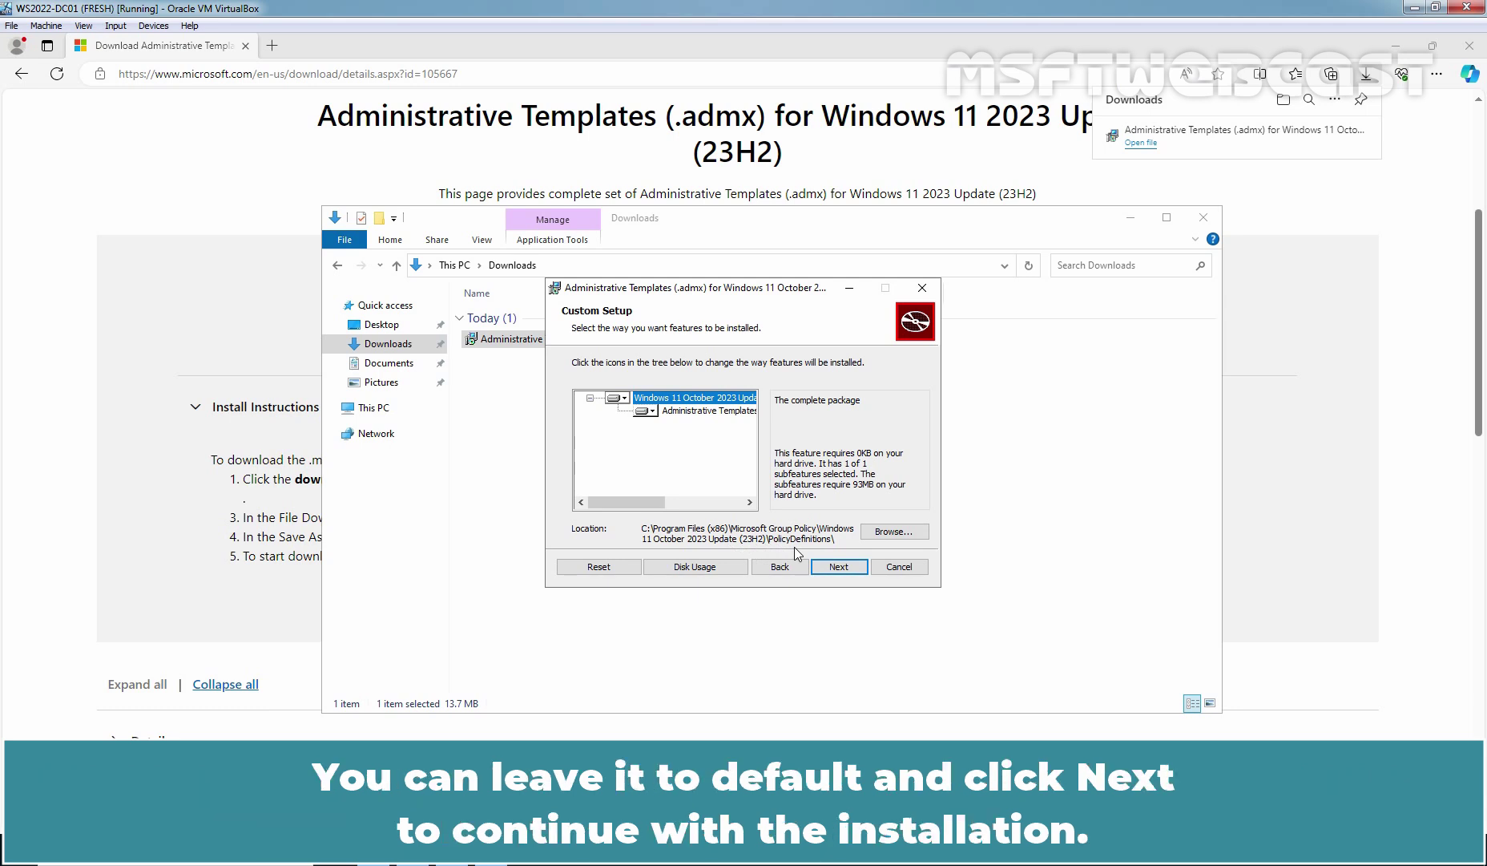
Step: Install the templates with the default features and finish the wizard
{"action": "left_click", "coordinate": [839, 567]}
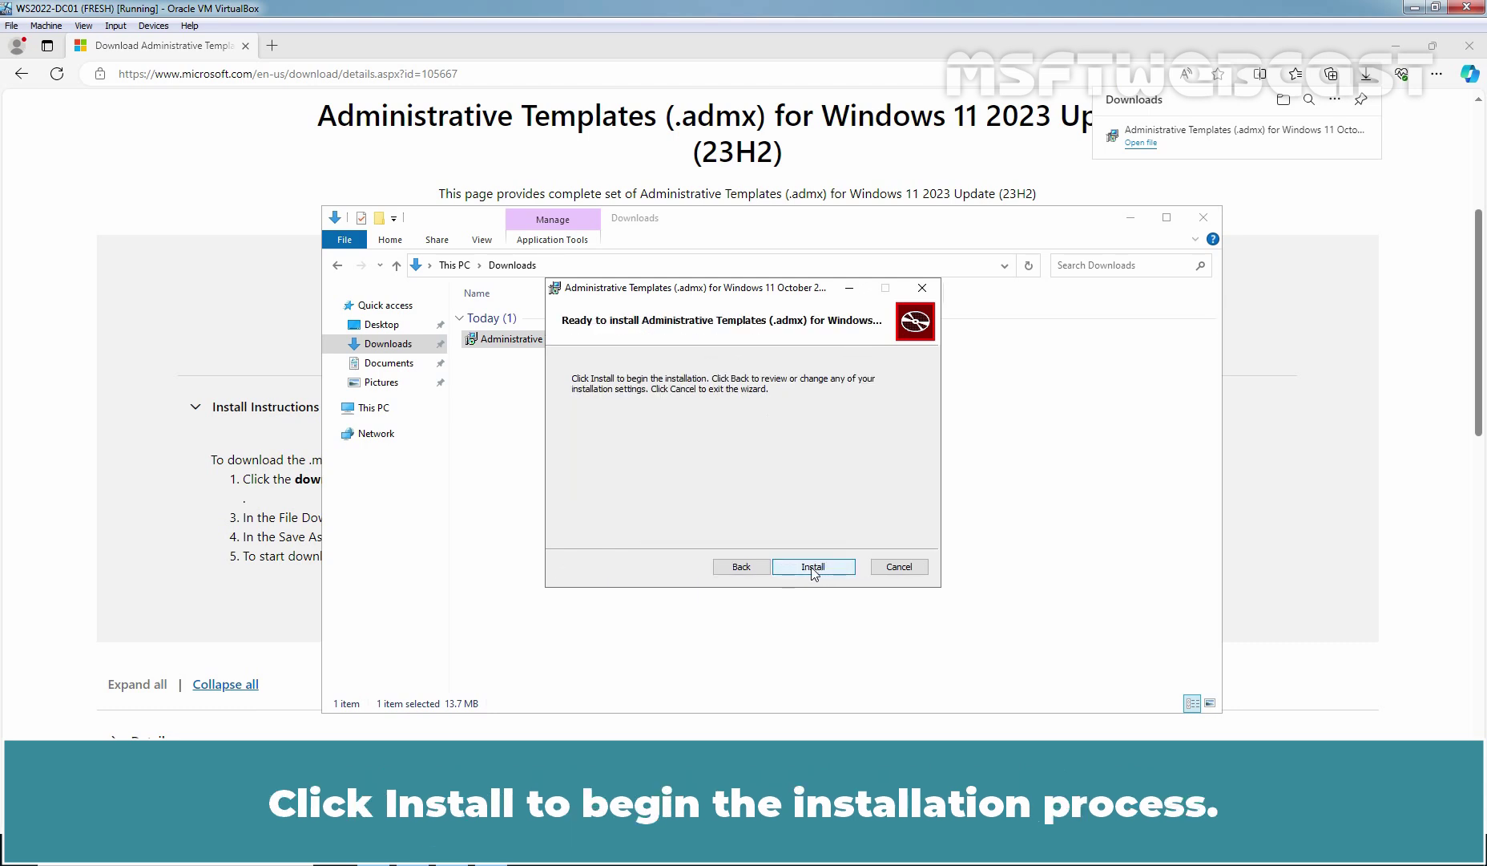
{"action": "left_click", "coordinate": [813, 566]}
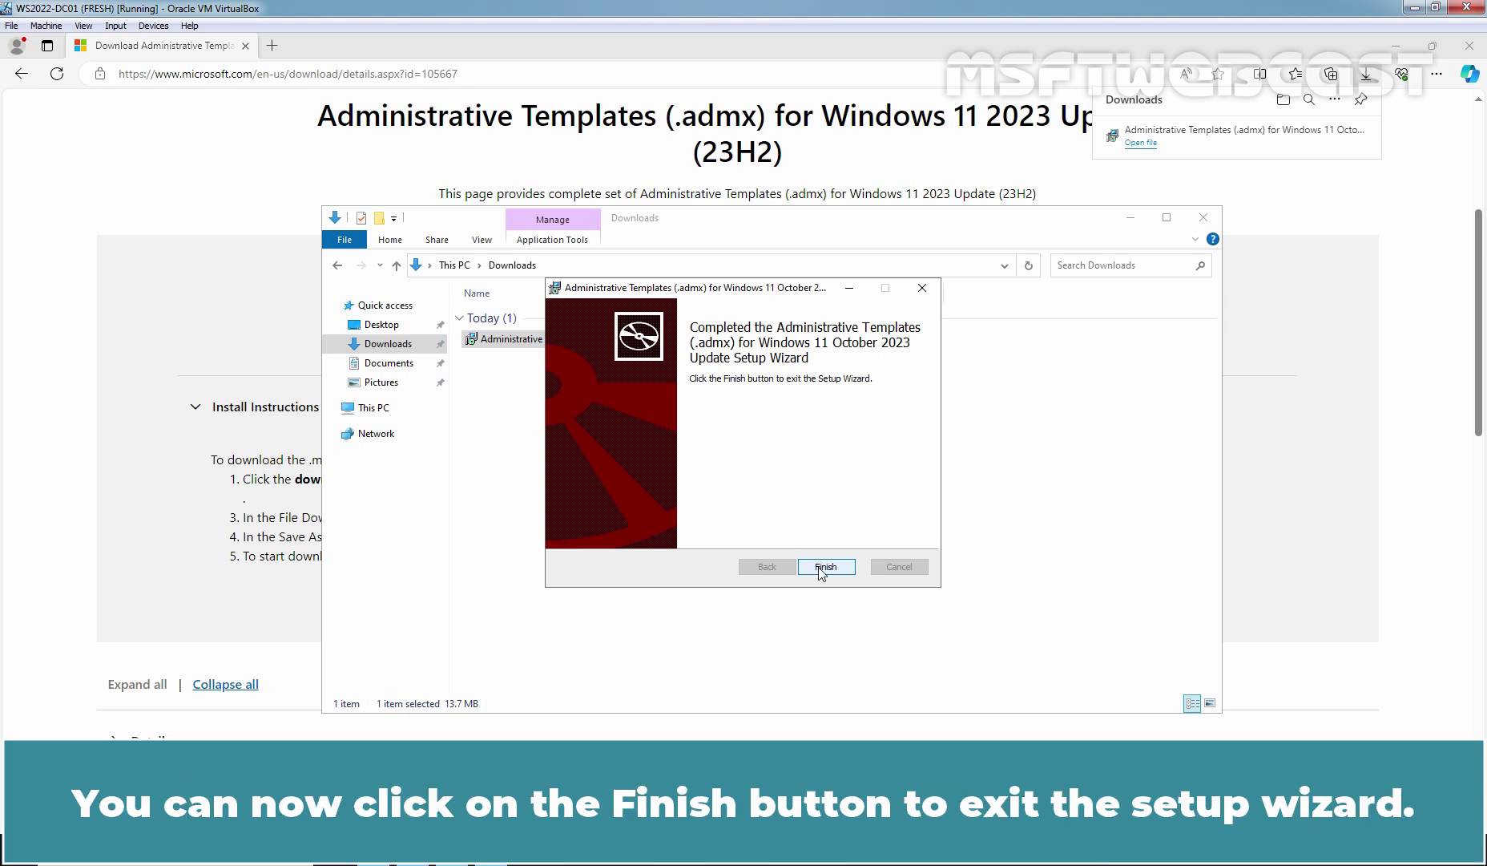
{"action": "left_click", "coordinate": [816, 568]}
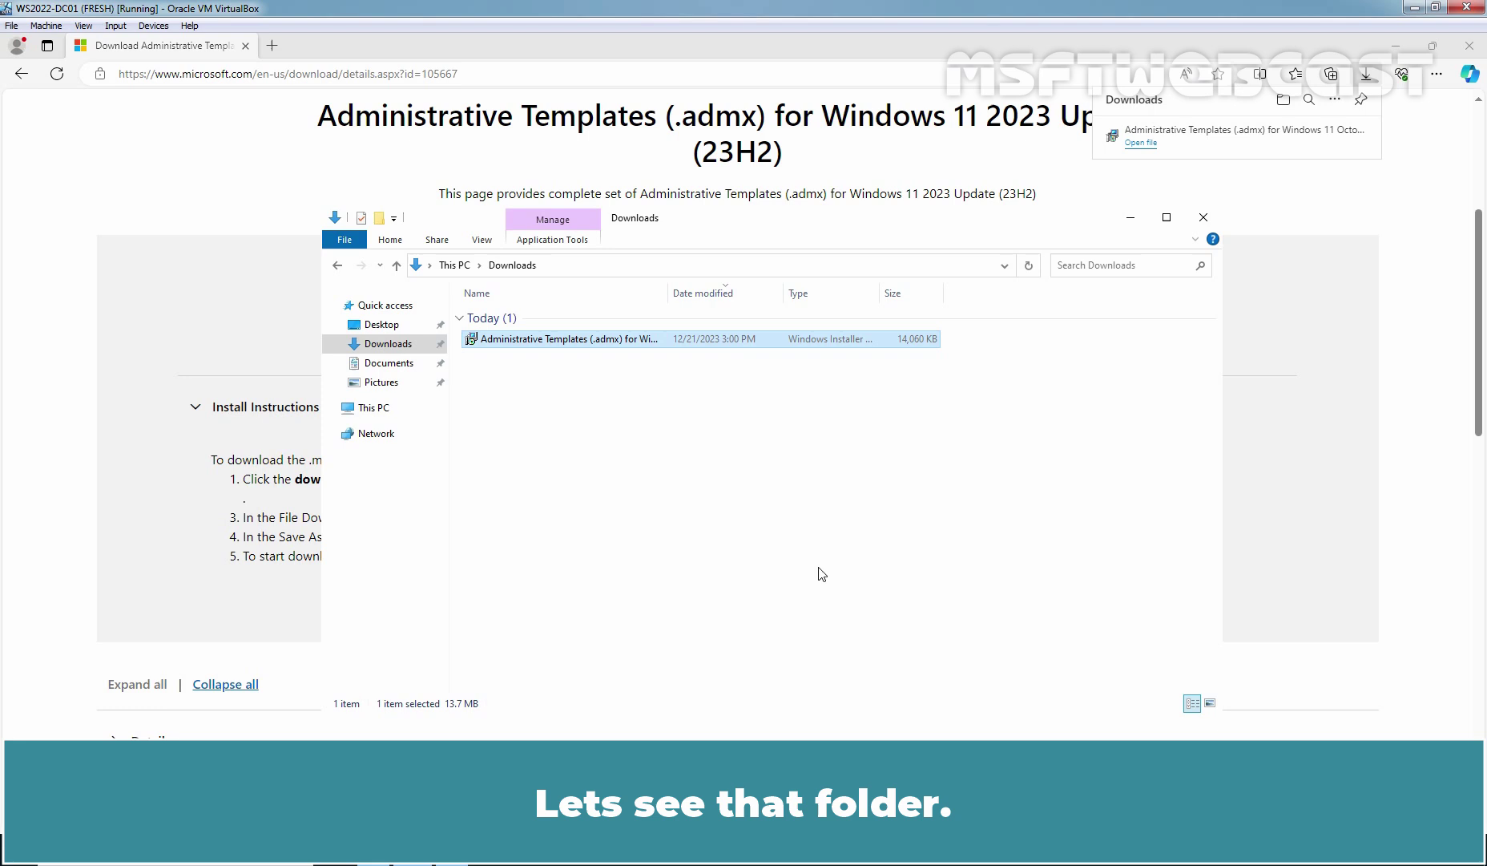
Step: Browse to C:\Program Files (x86)\Microsoft Group Policy\Windows 11 October 2023 Update (23H2)\PolicyDefinitions
{"action": "left_click", "coordinate": [373, 408]}
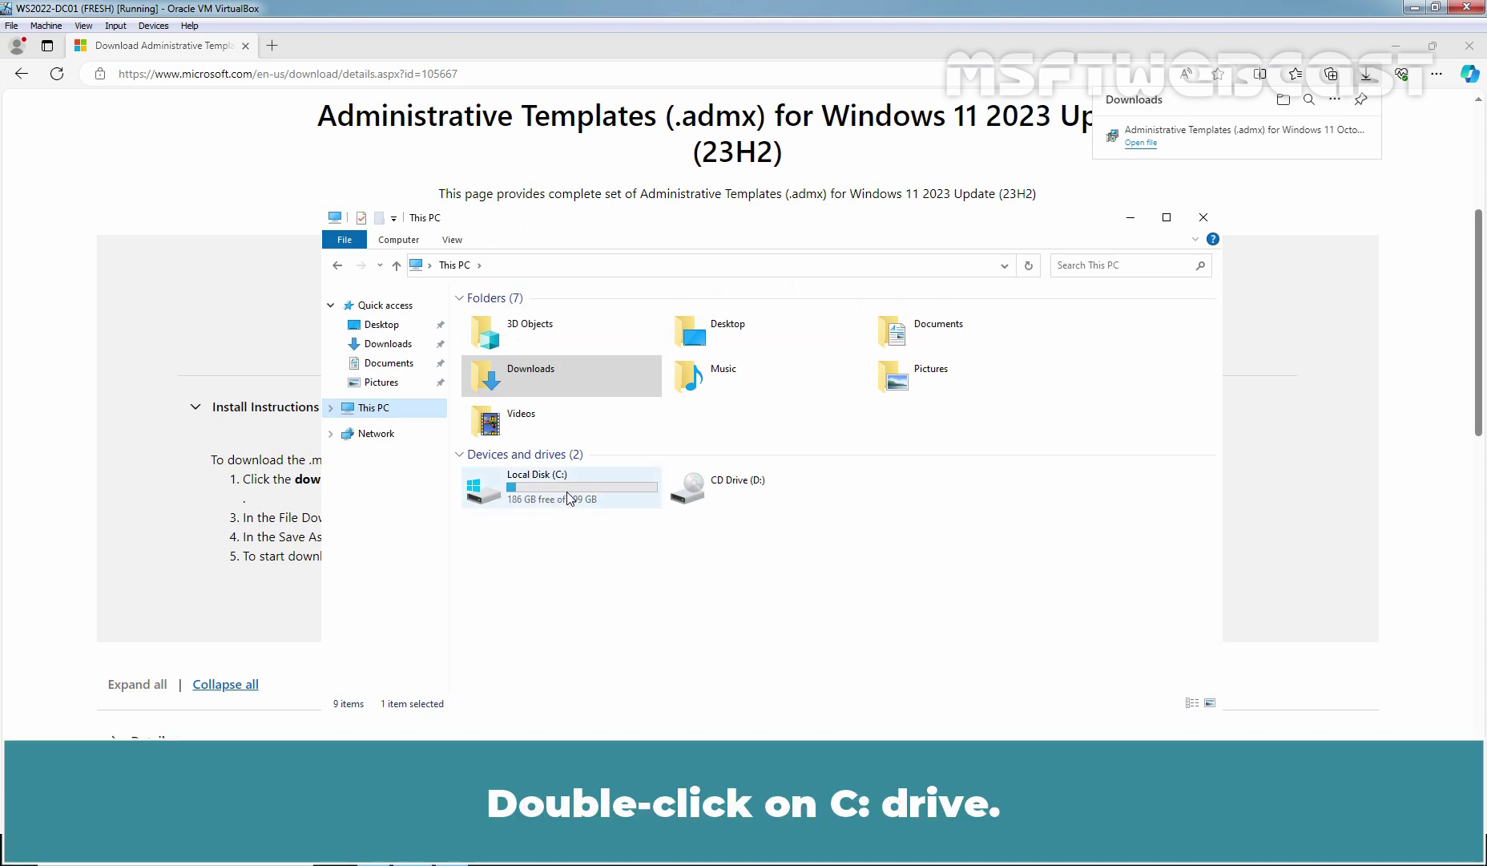
{"action": "double_click", "coordinate": [568, 494]}
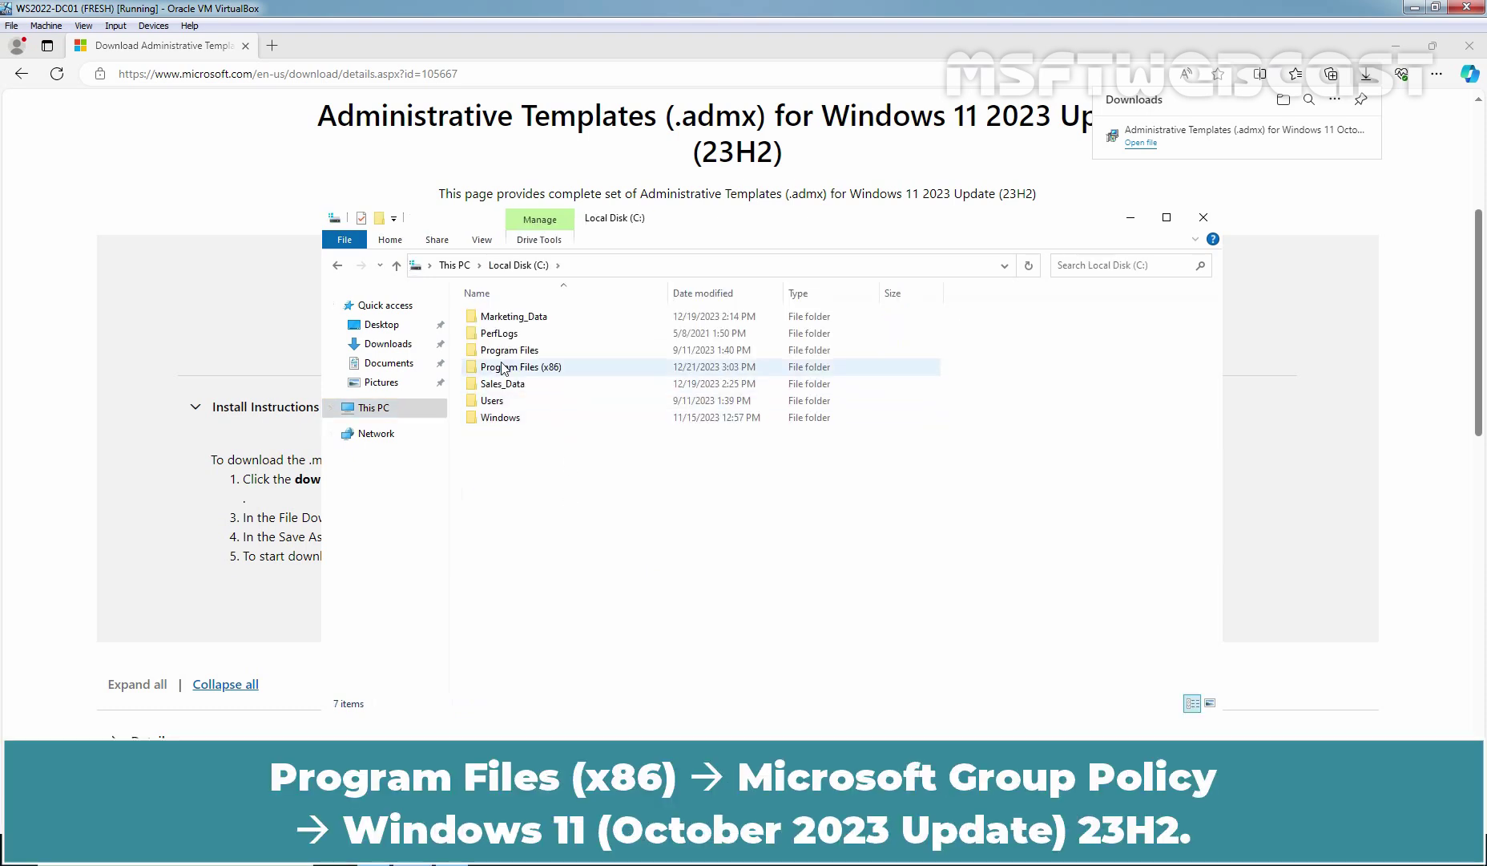
{"action": "double_click", "coordinate": [519, 369]}
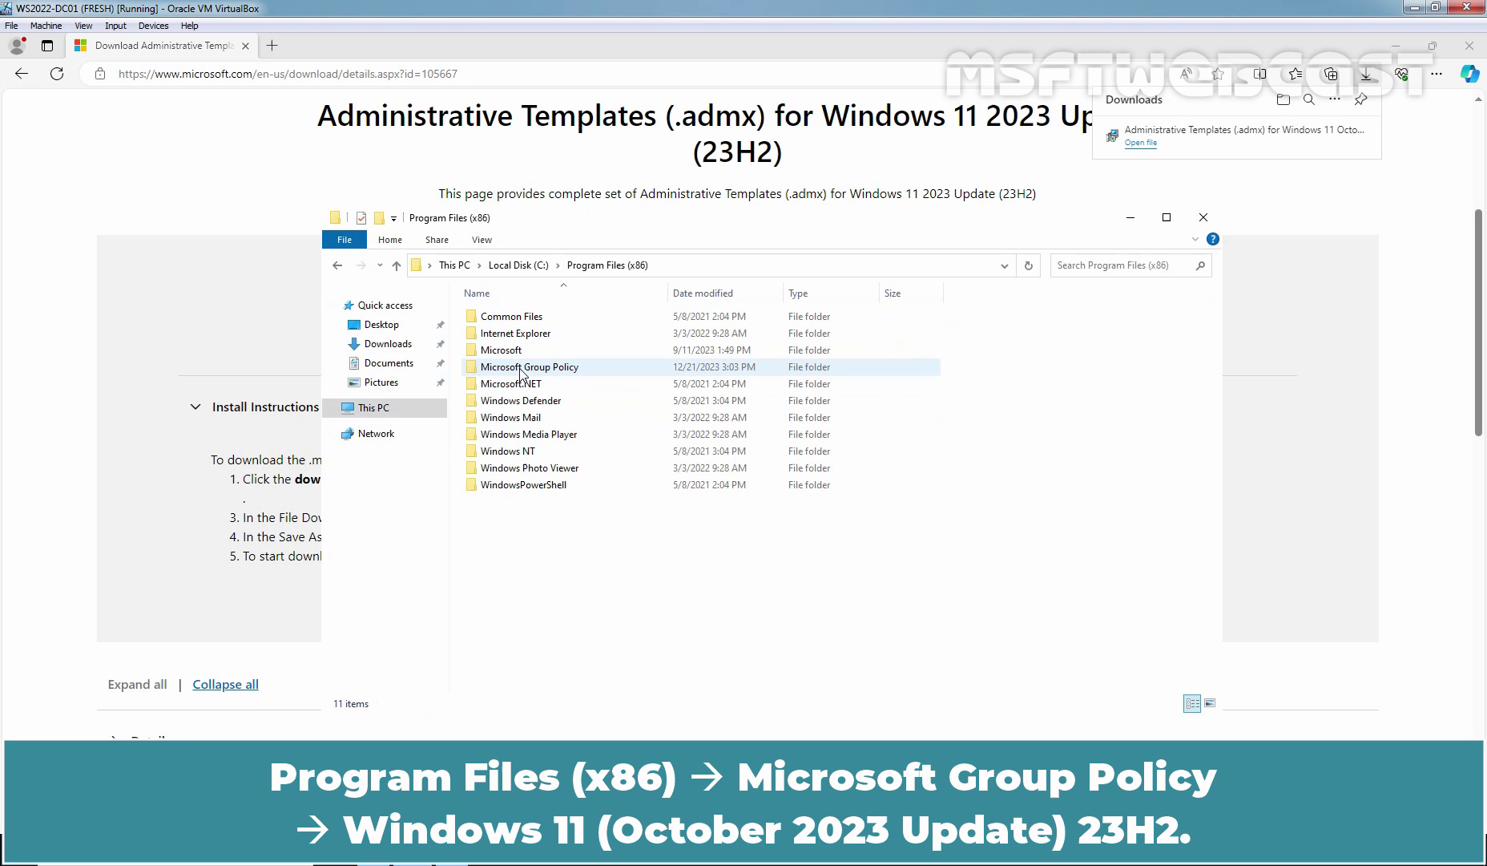
{"action": "double_click", "coordinate": [519, 368]}
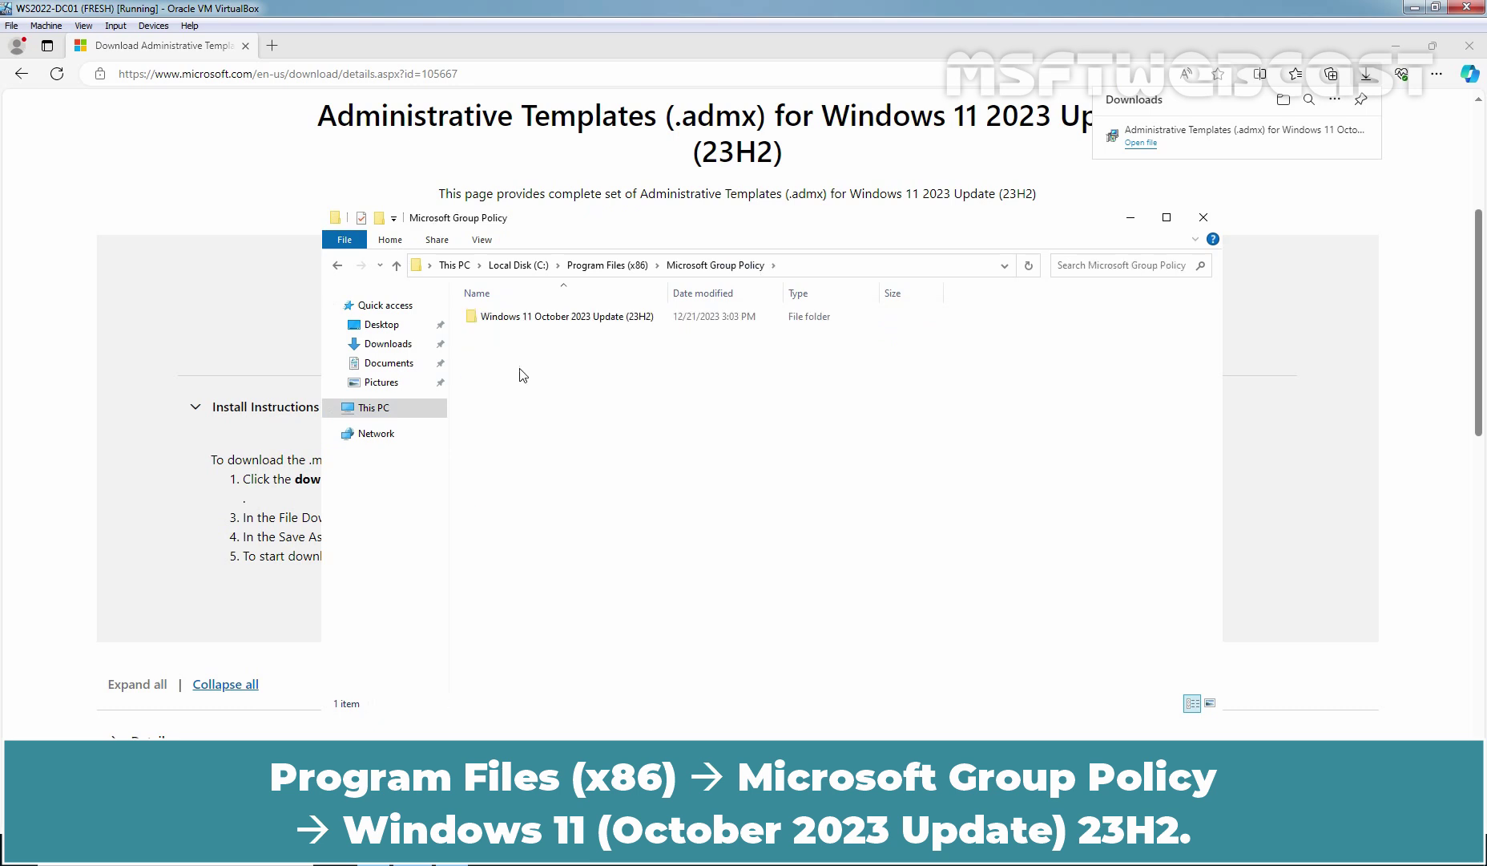
{"action": "double_click", "coordinate": [518, 317]}
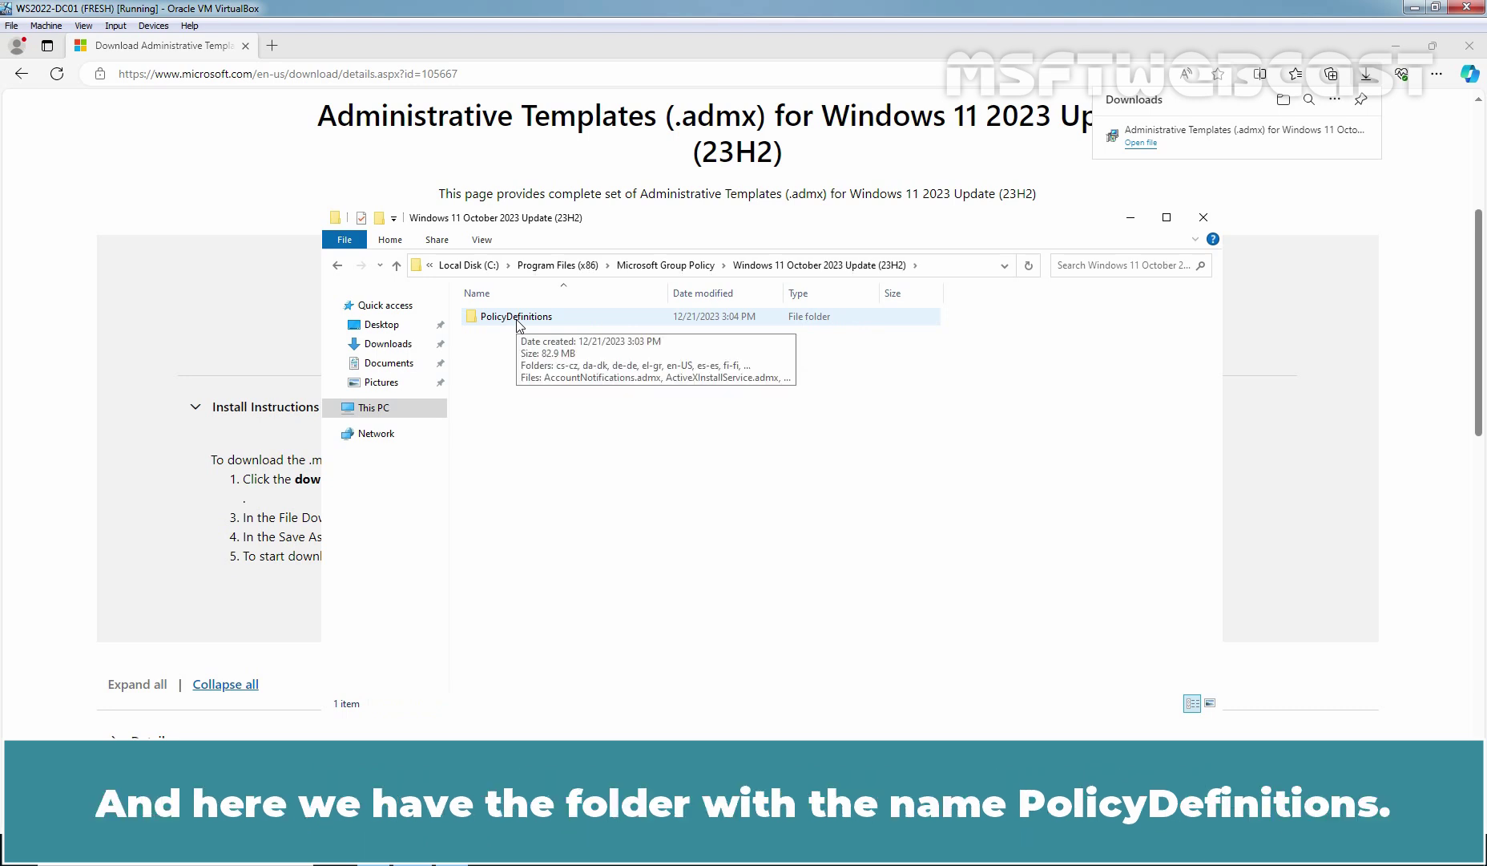
{"action": "double_click", "coordinate": [517, 321]}
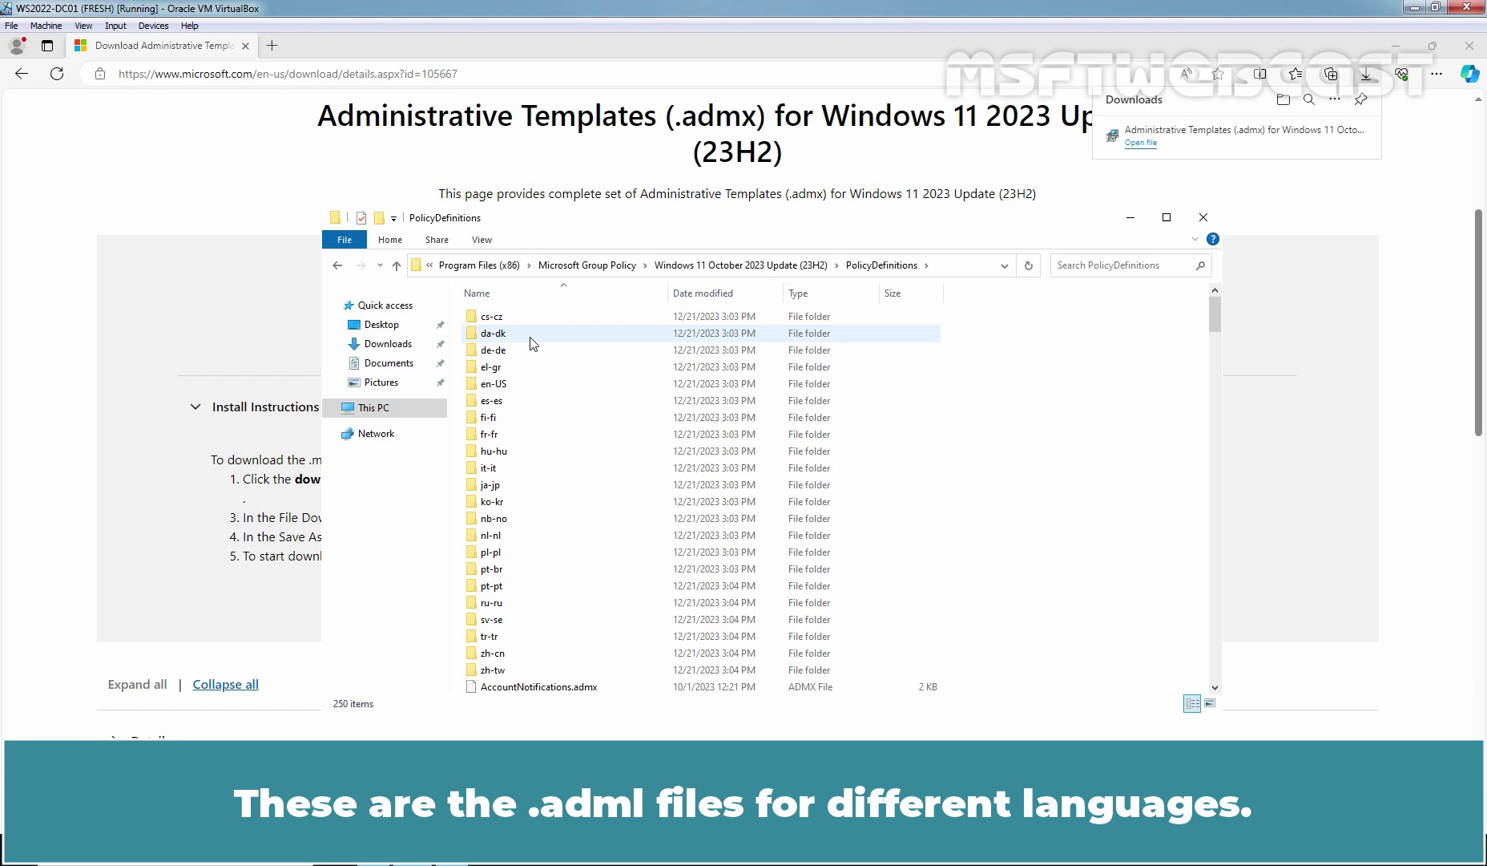
{"action": "scroll", "coordinate": [535, 348], "scroll_direction": "down", "scroll_amount": 1}
{"action": "mouse_move", "coordinate": [535, 347]}
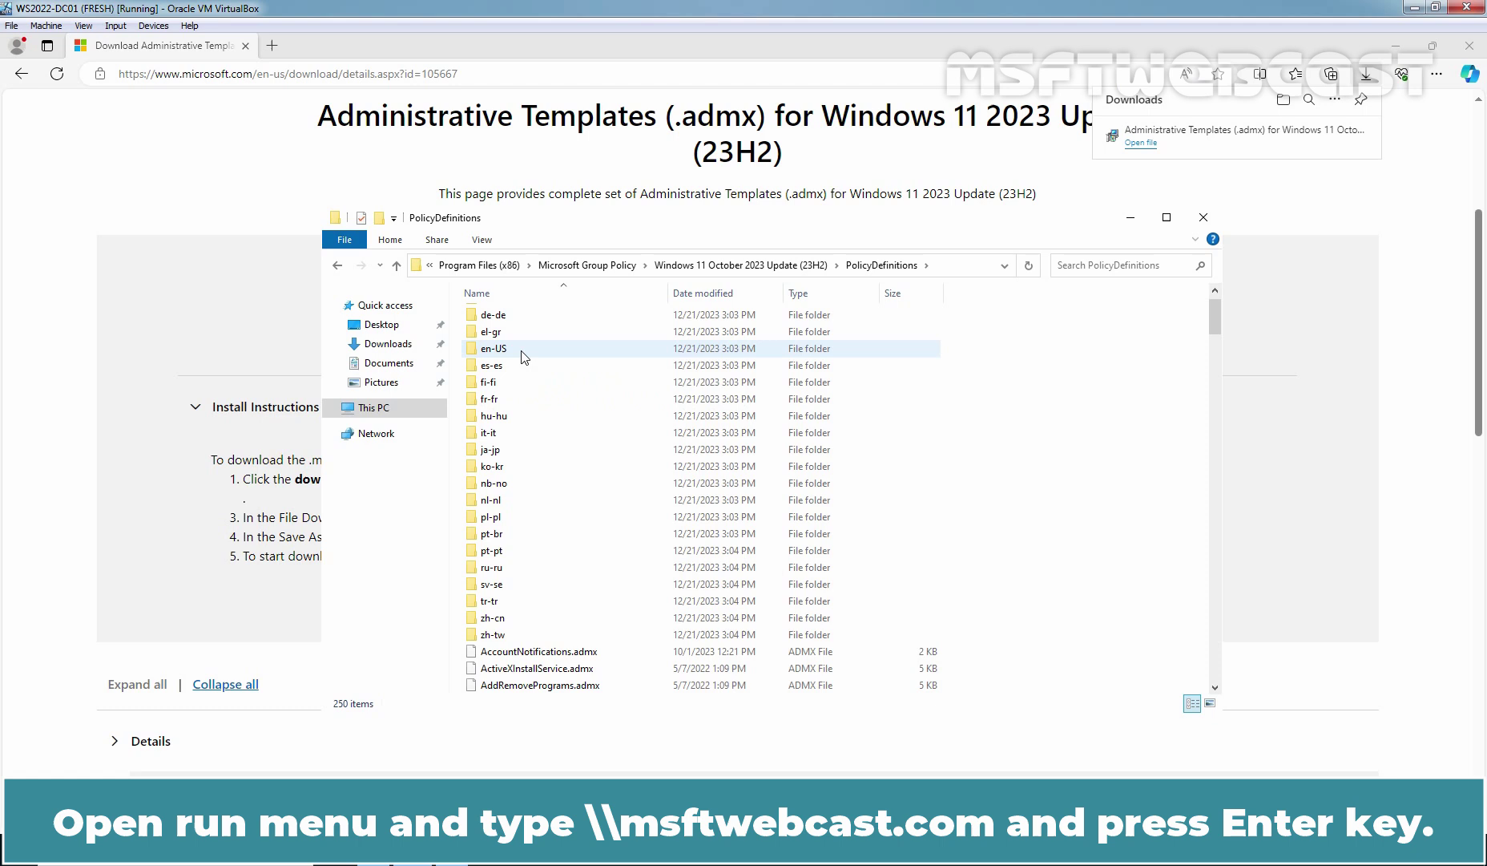
Step: Open \\msftwebcast.com from the Run dialog to list its shared folders
{"action": "key", "text": "super+r"}
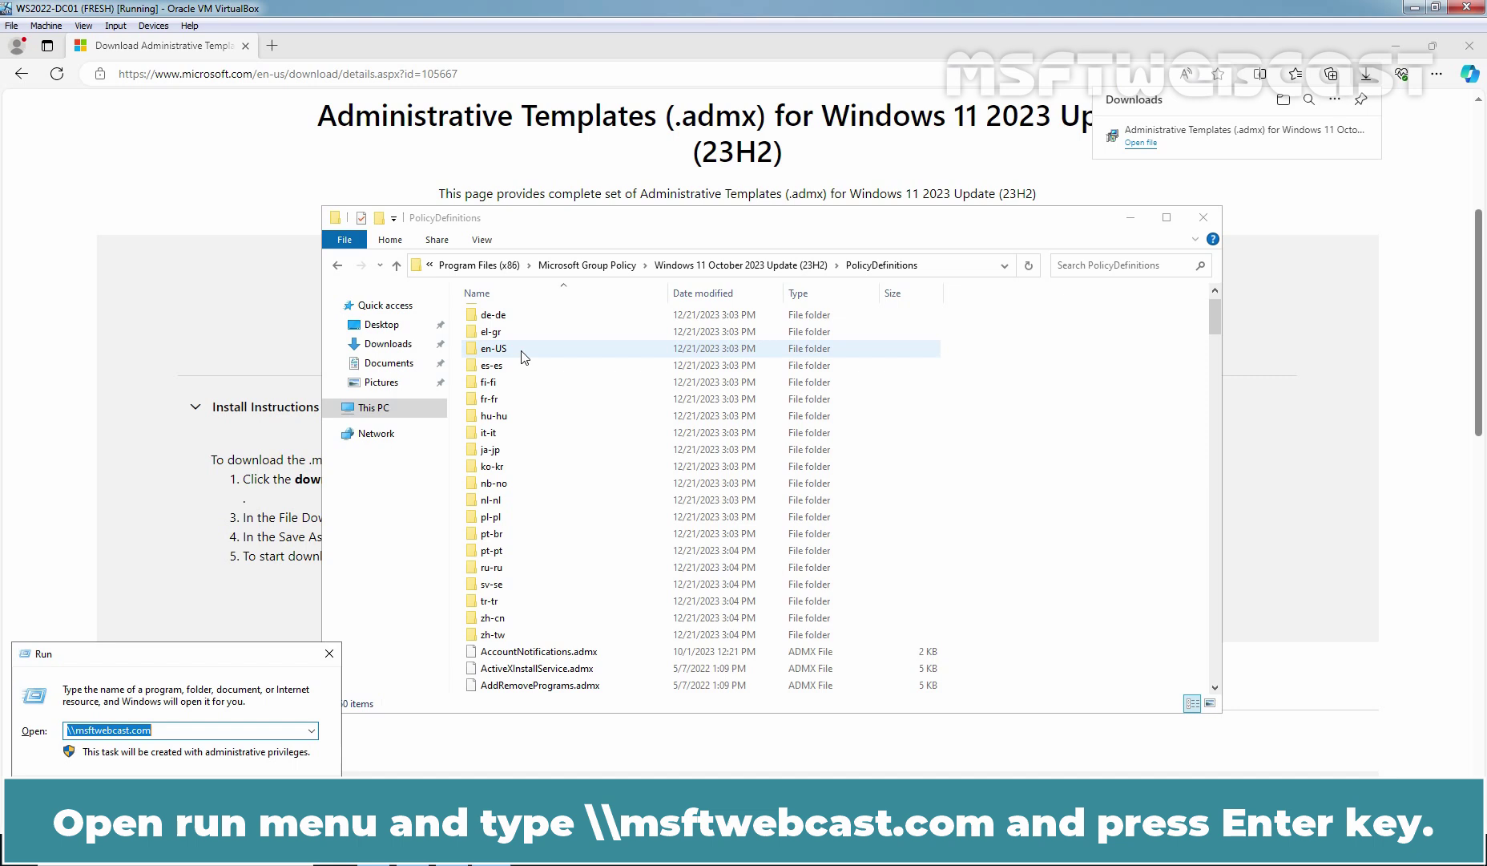
{"action": "key", "text": "Return"}
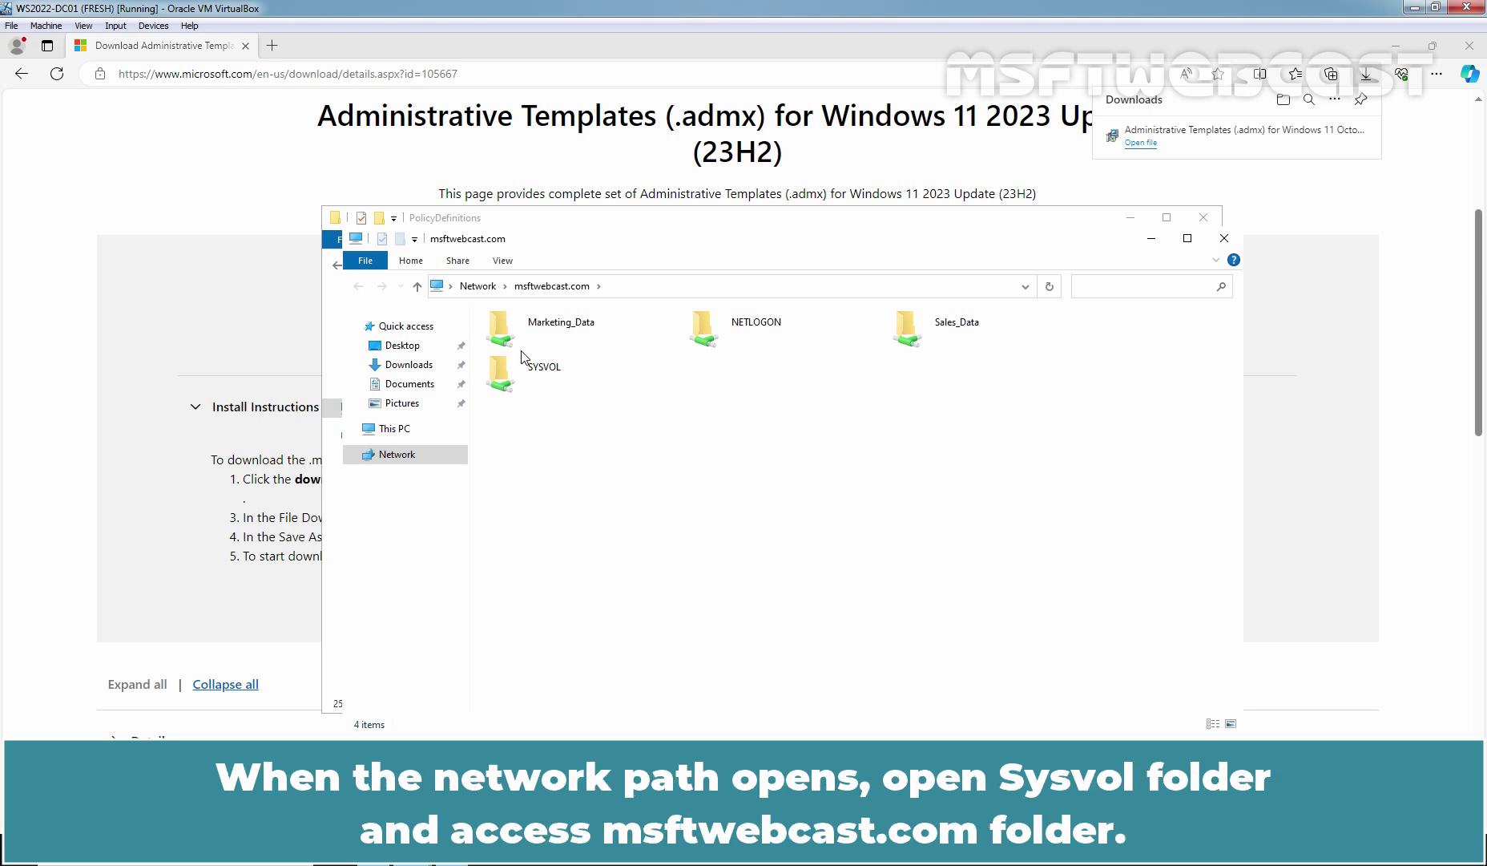
Step: Open SYSVOL\msftwebcast.com\Policies to reach the existing PolicyDefinitions folder
{"action": "double_click", "coordinate": [546, 372]}
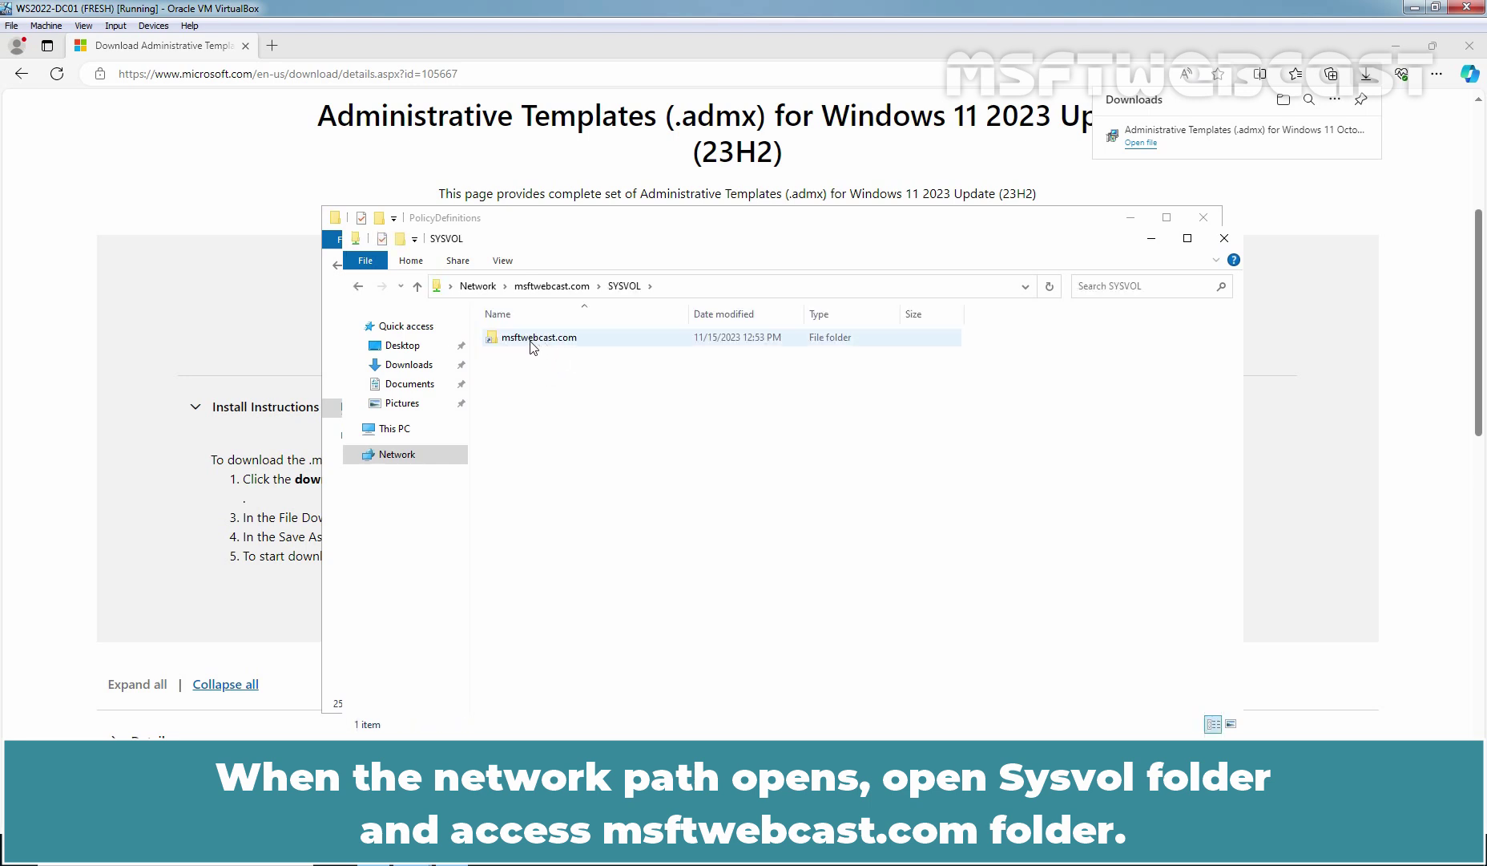
{"action": "double_click", "coordinate": [553, 343]}
{"action": "left_click", "coordinate": [555, 343]}
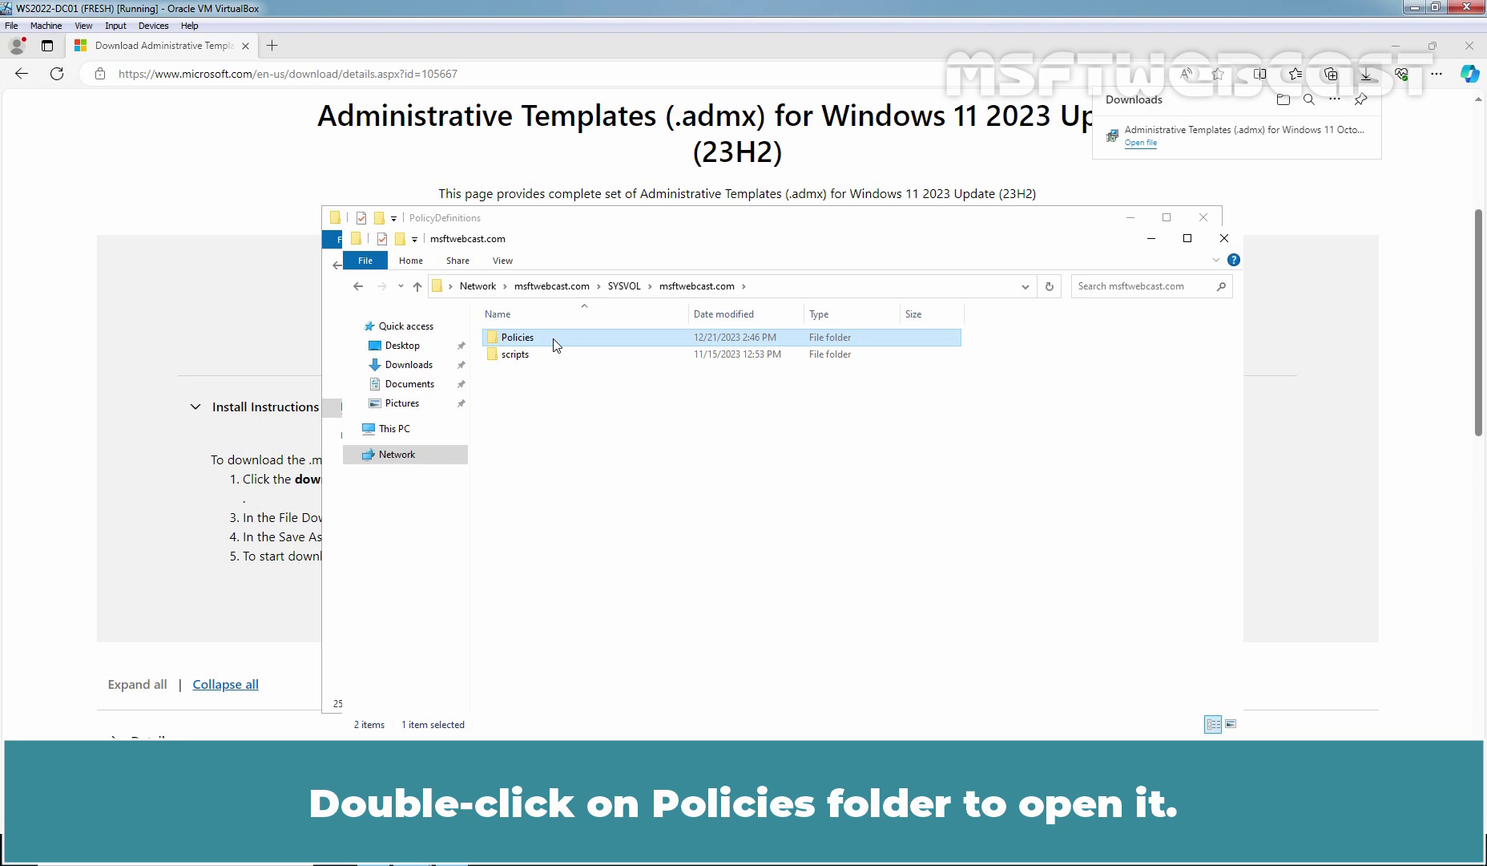
{"action": "double_click", "coordinate": [555, 344]}
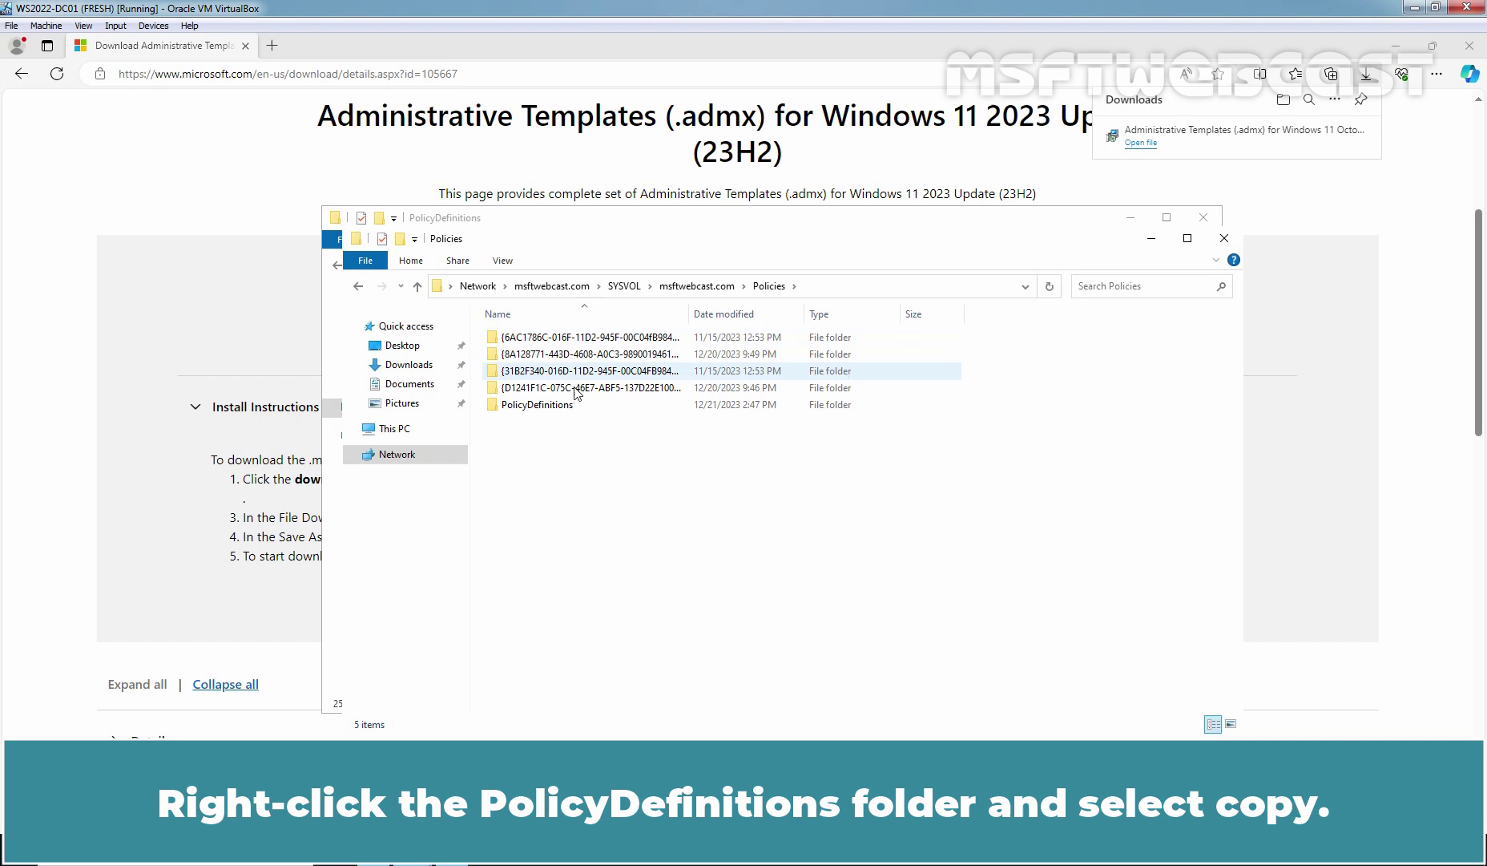
Step: Copy the SYSVOL PolicyDefinitions folder and paste it onto the Desktop
{"action": "right_click", "coordinate": [556, 410]}
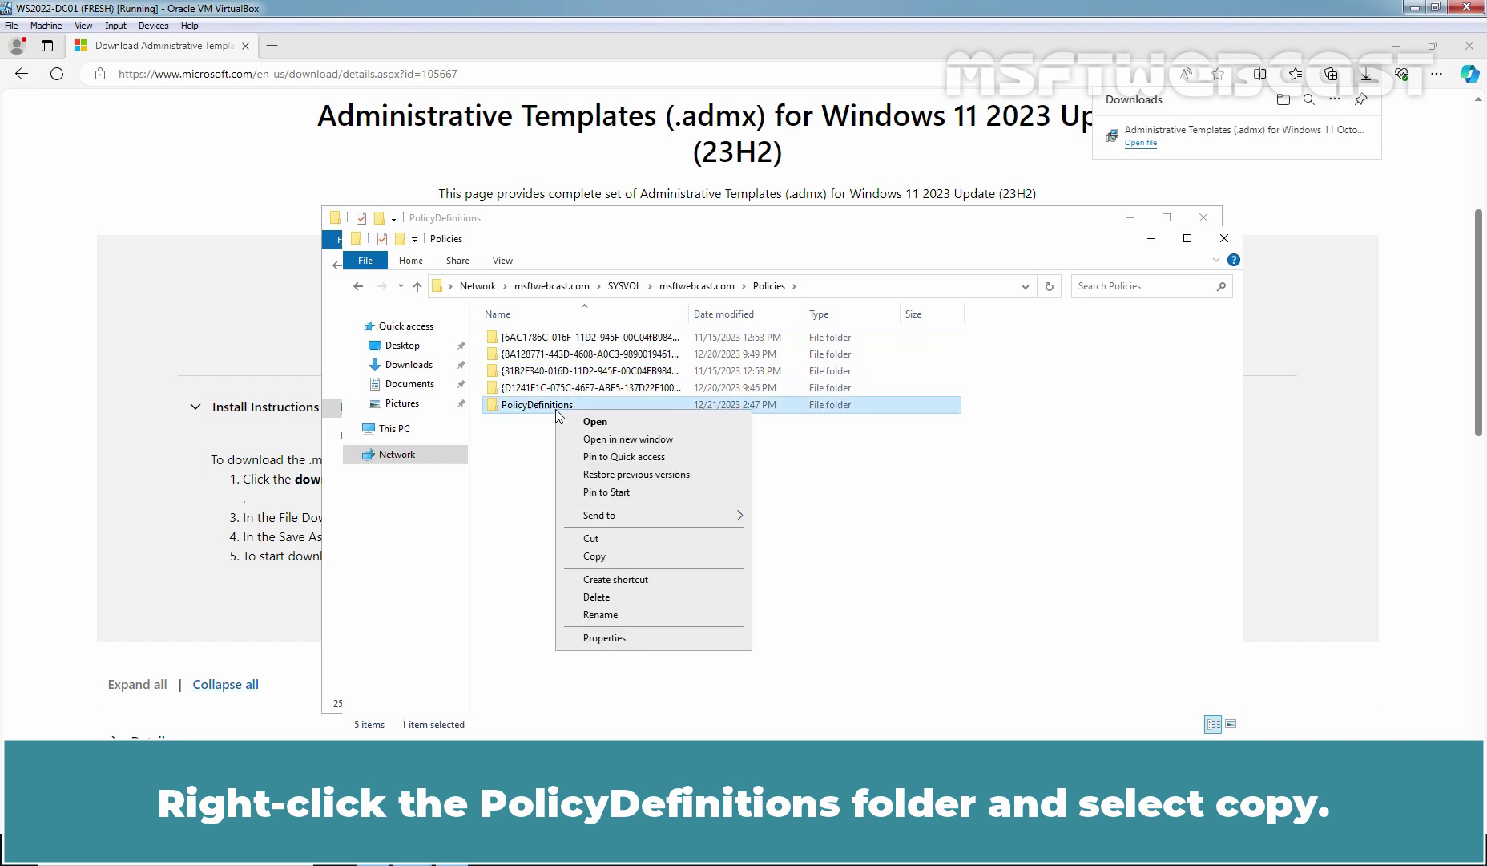
{"action": "left_click", "coordinate": [595, 556]}
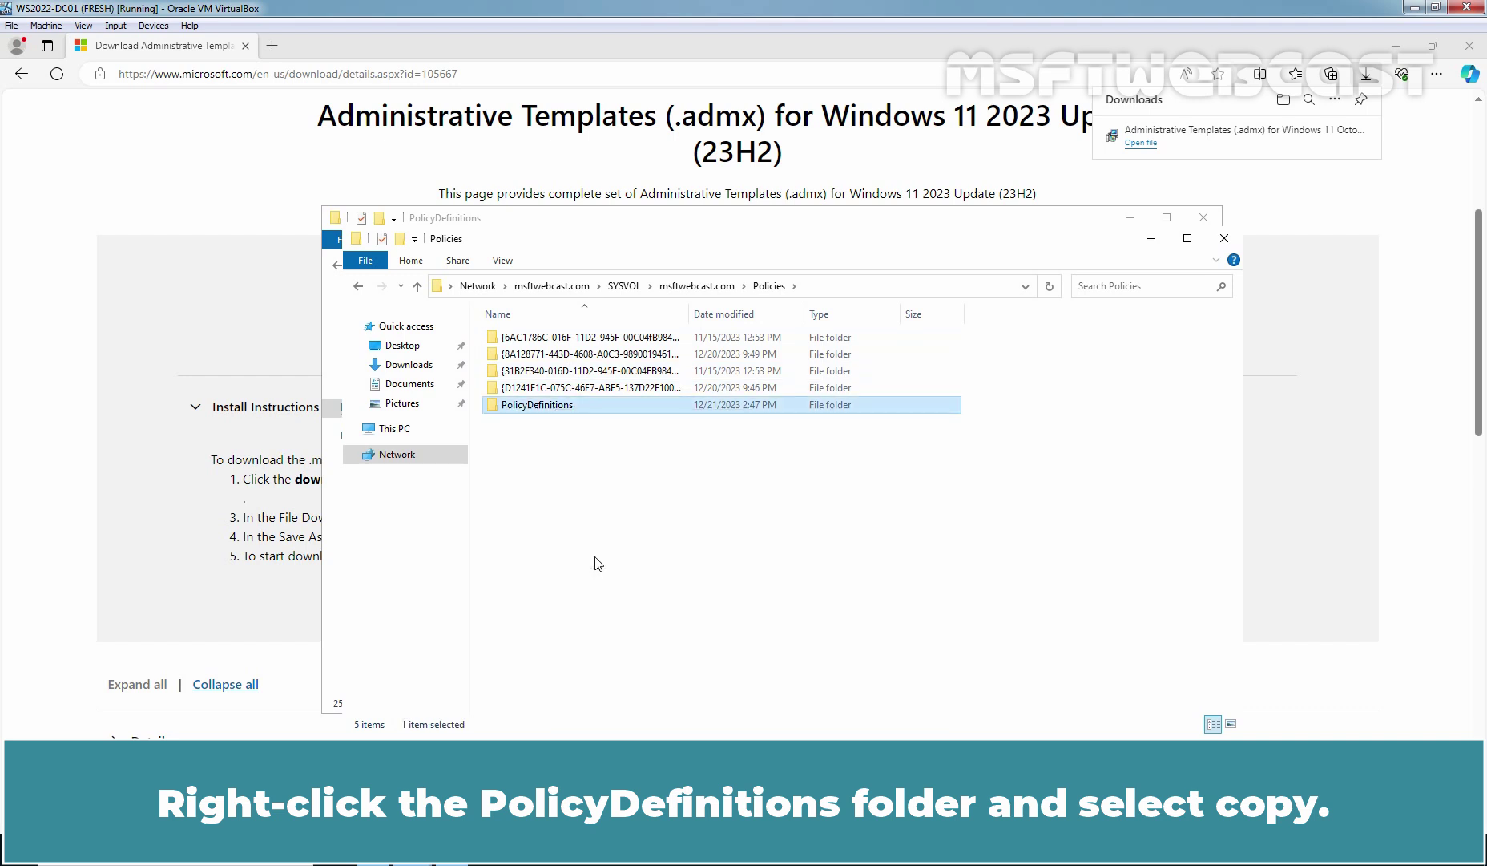
{"action": "key", "text": "super+e"}
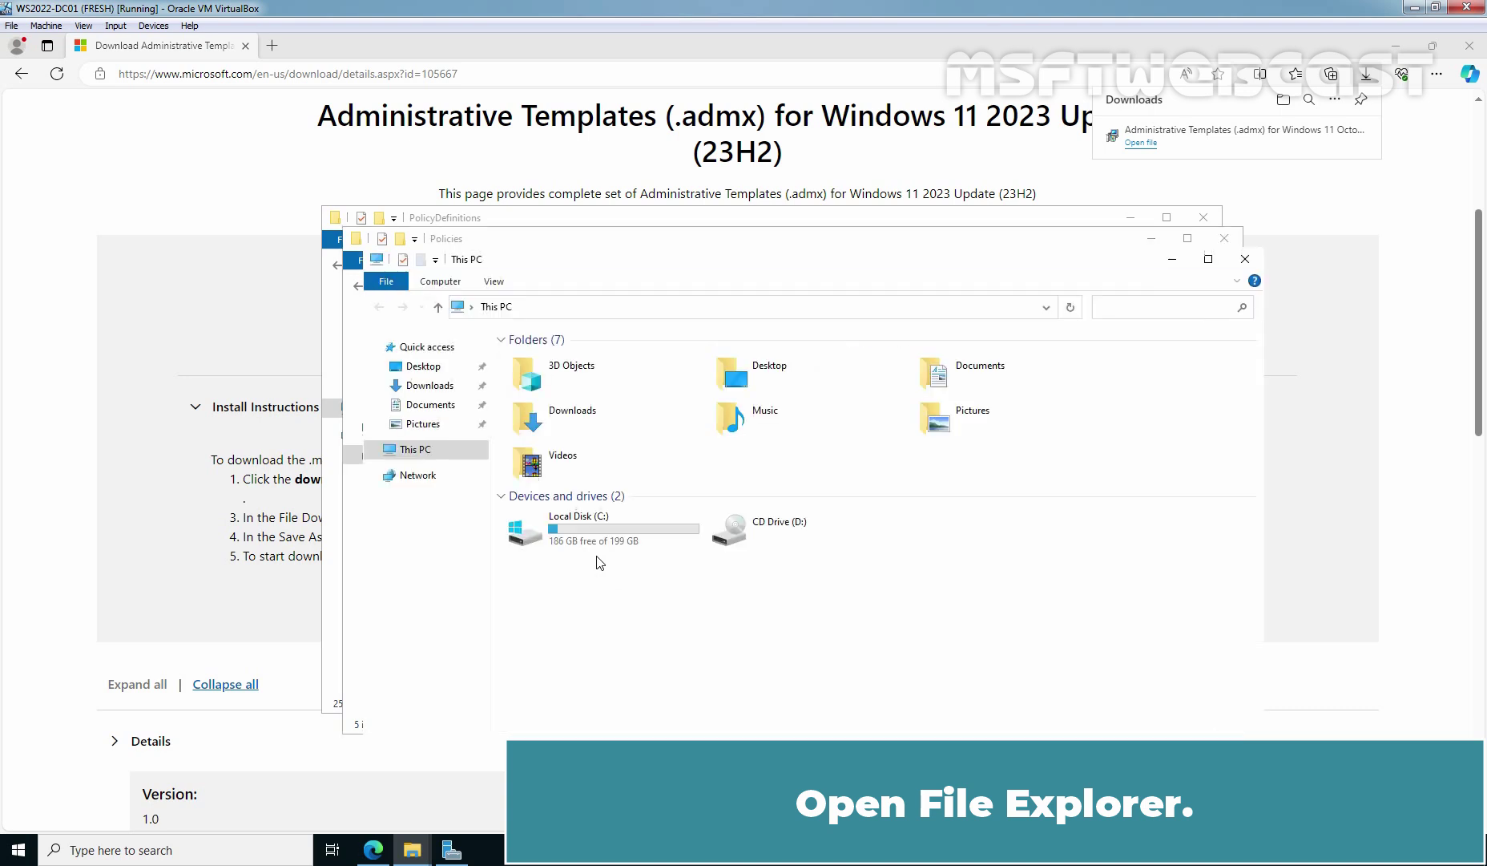
{"action": "left_click", "coordinate": [425, 367]}
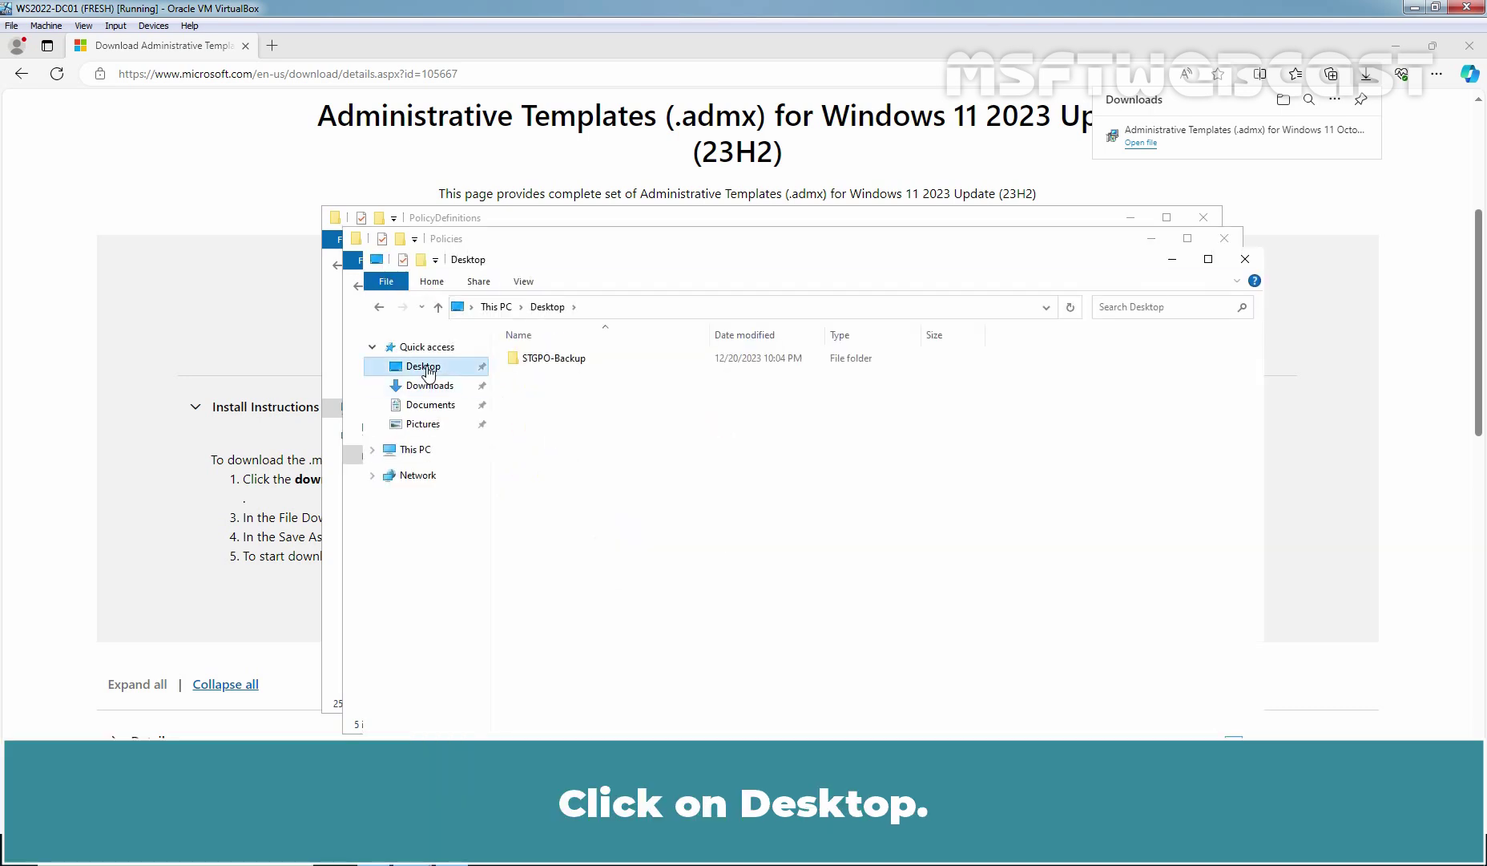
{"action": "right_click", "coordinate": [645, 454]}
{"action": "left_click", "coordinate": [684, 542]}
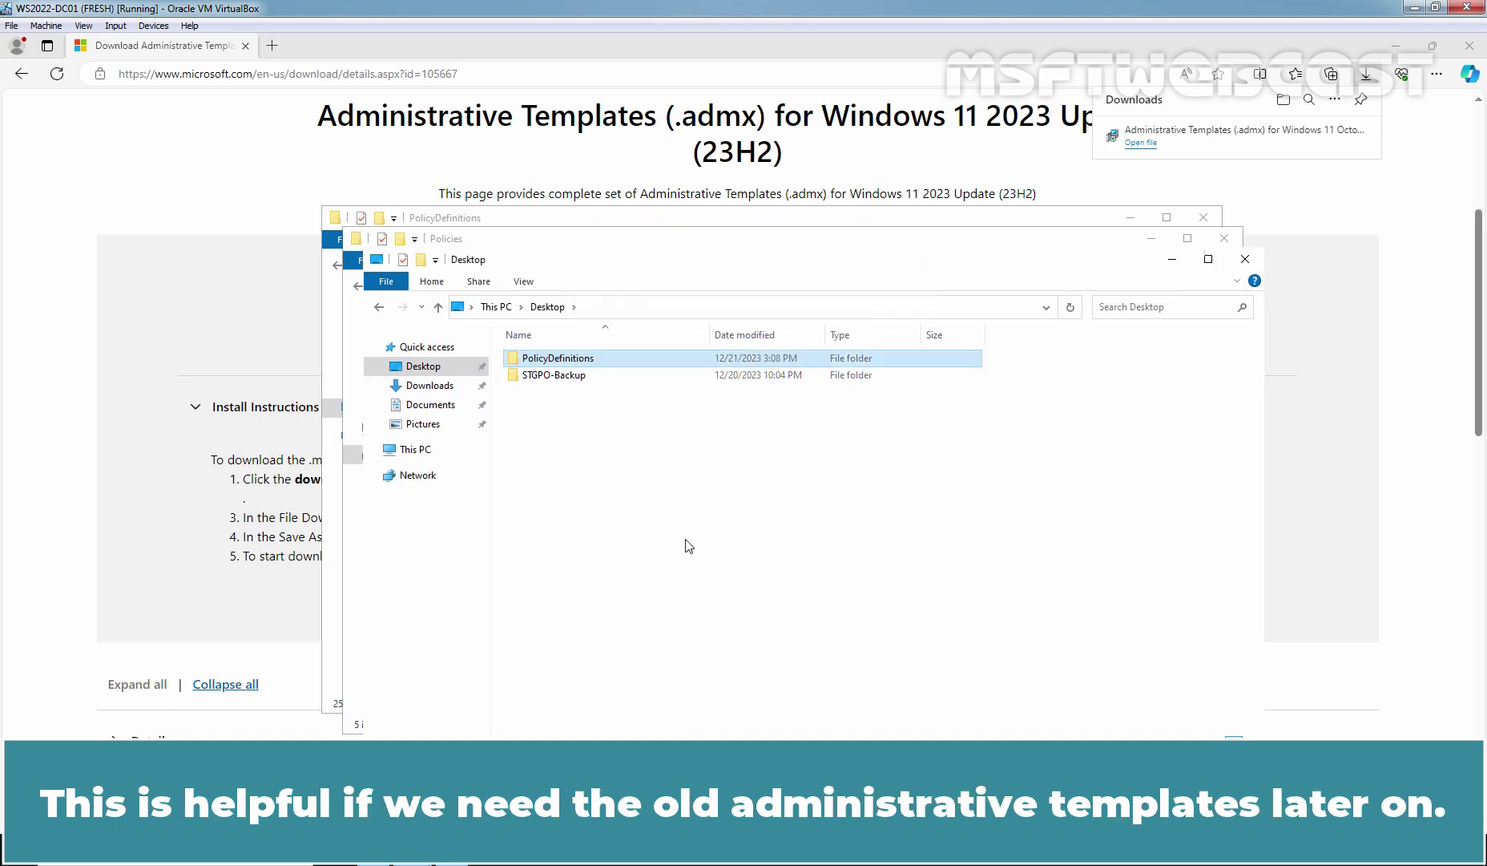
Step: Rename the pasted Desktop copy to PolicyDefinitions-Backup21DEC2023
{"action": "key", "text": "F2"}
{"action": "key", "text": "End"}
{"action": "type", "text": "-Backup21DEC2023"}
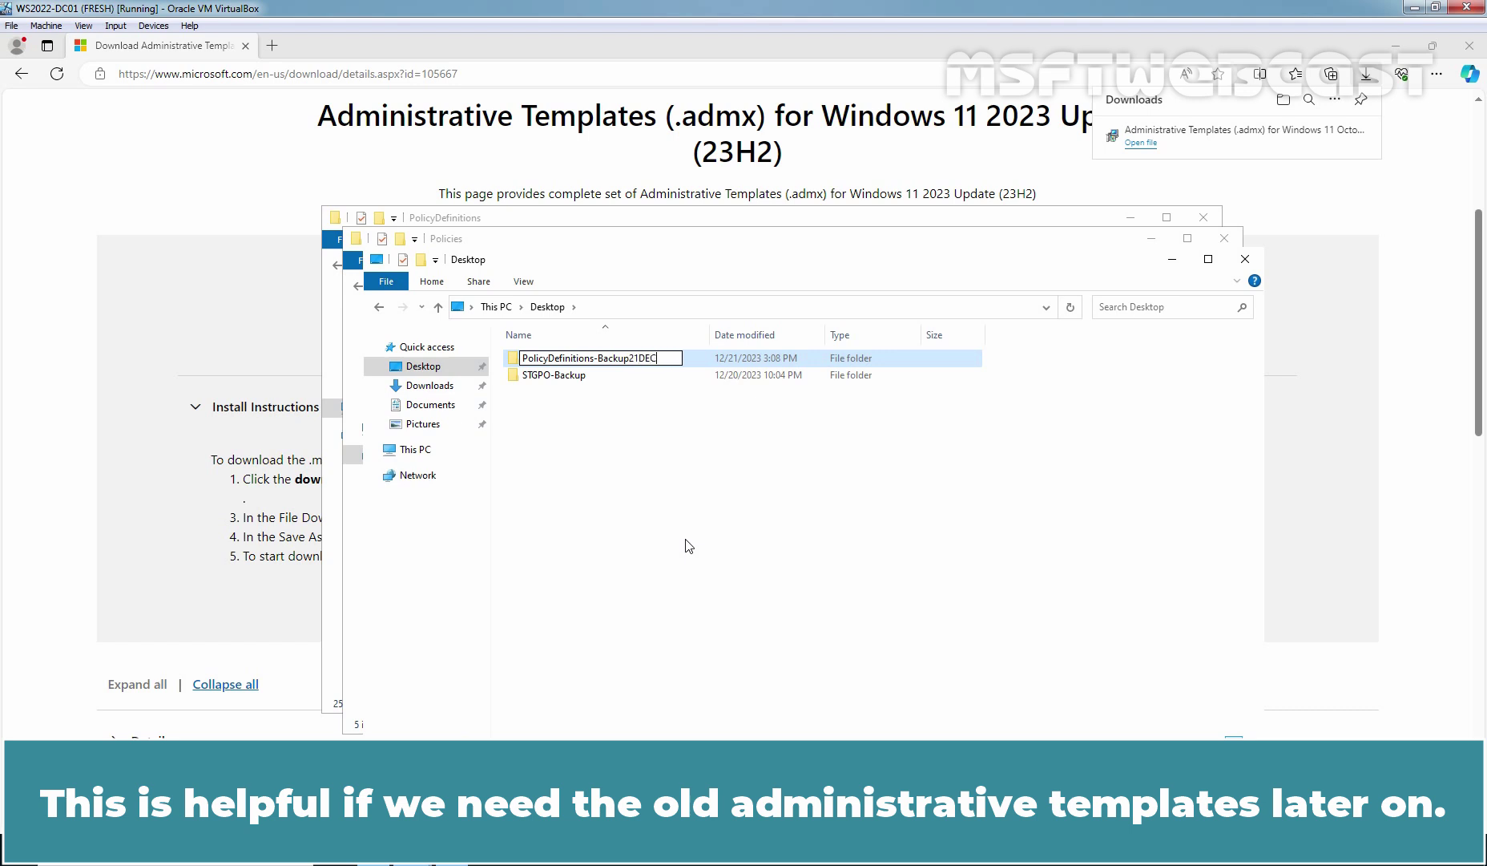
{"action": "key", "text": "Return"}
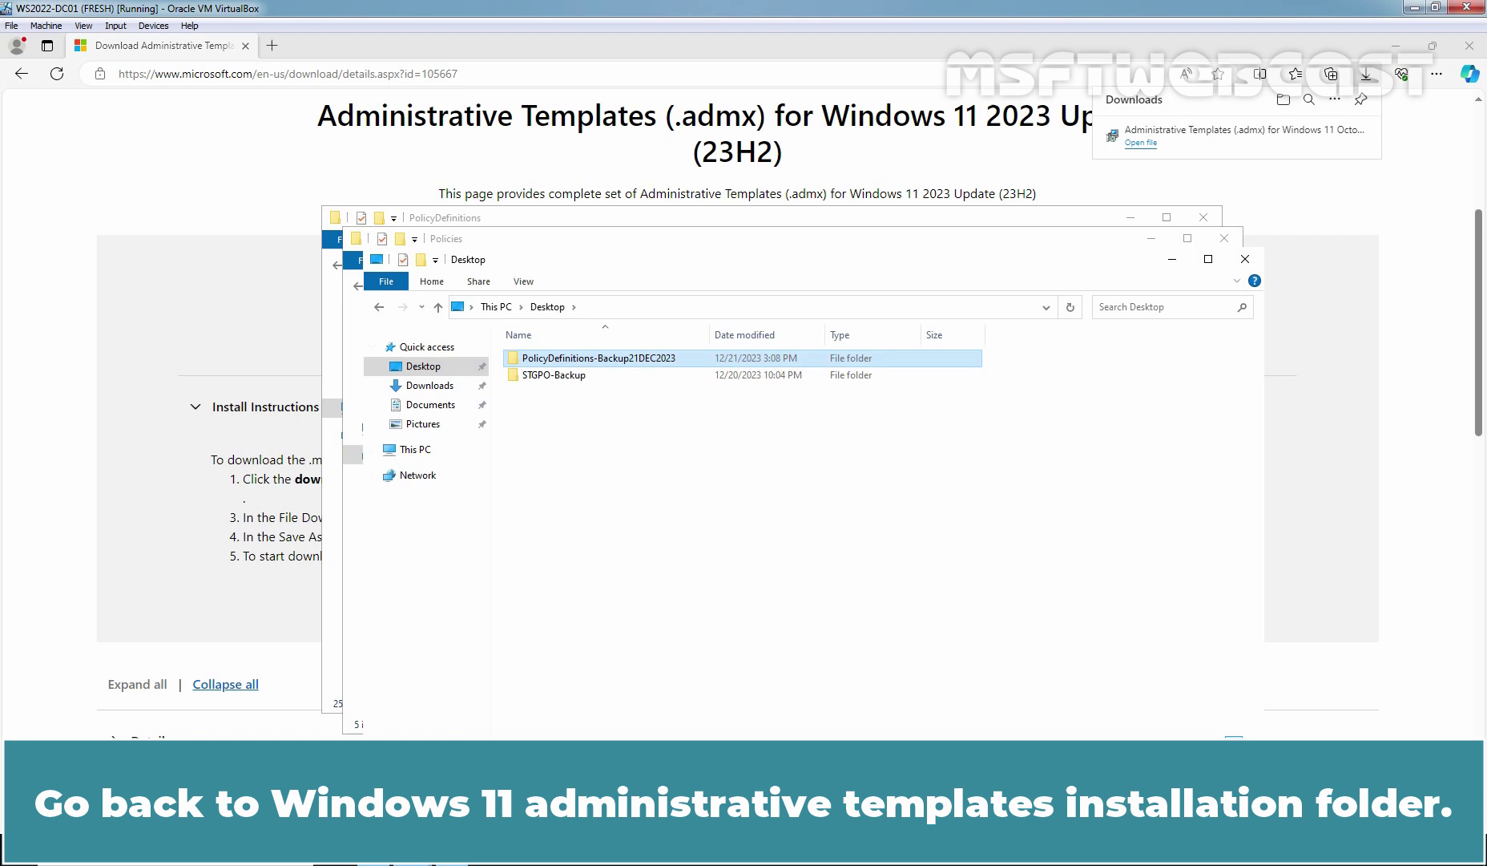
Step: Bring the extracted Windows 11 23H2 PolicyDefinitions window forward, maximize it and select all items
{"action": "left_click", "coordinate": [413, 852]}
{"action": "left_click", "coordinate": [233, 727]}
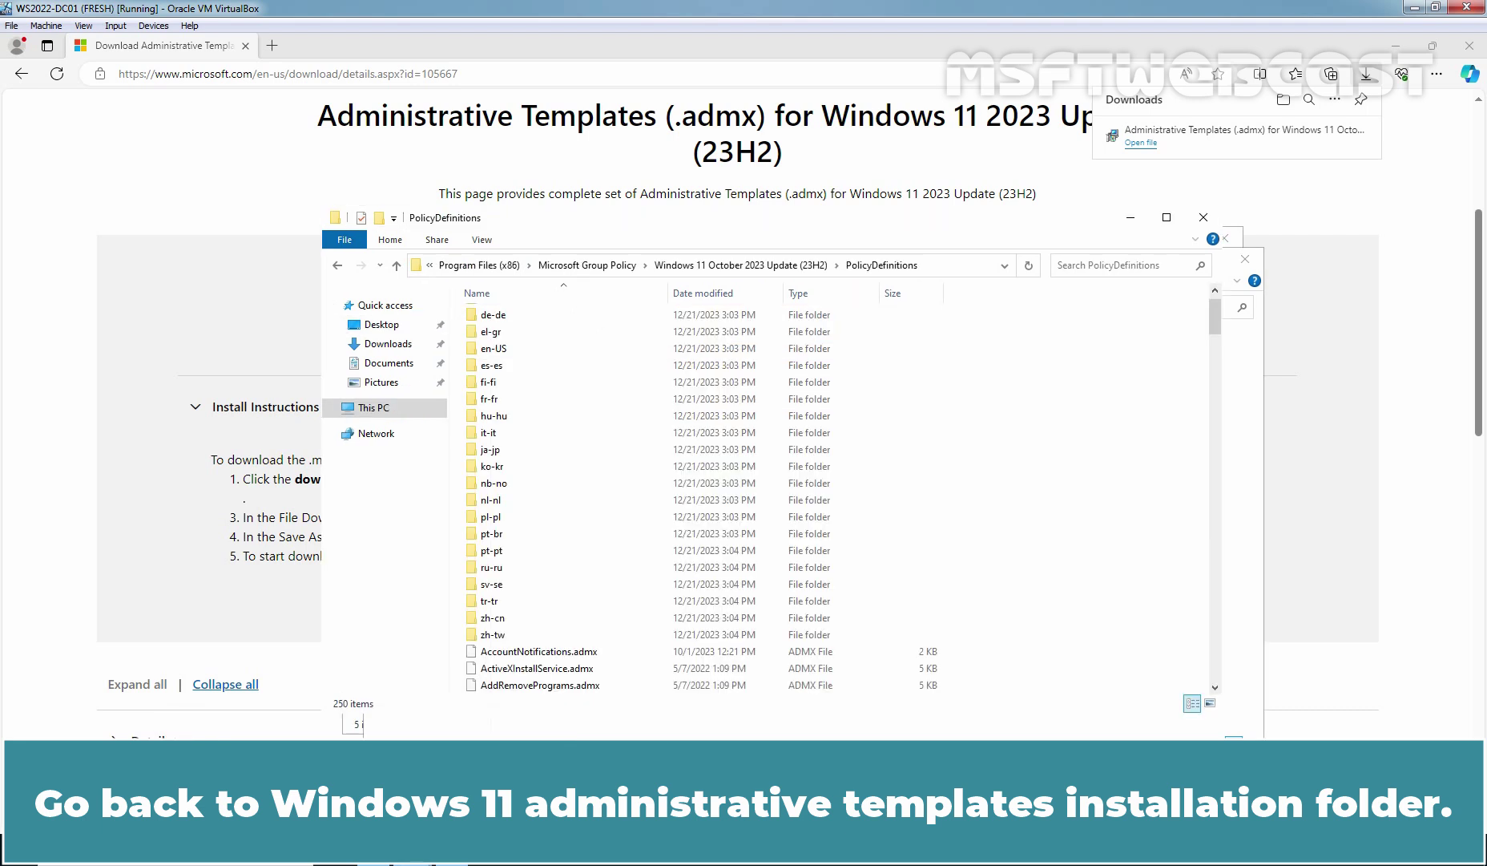
{"action": "left_click", "coordinate": [612, 368]}
{"action": "left_click", "coordinate": [1168, 218]}
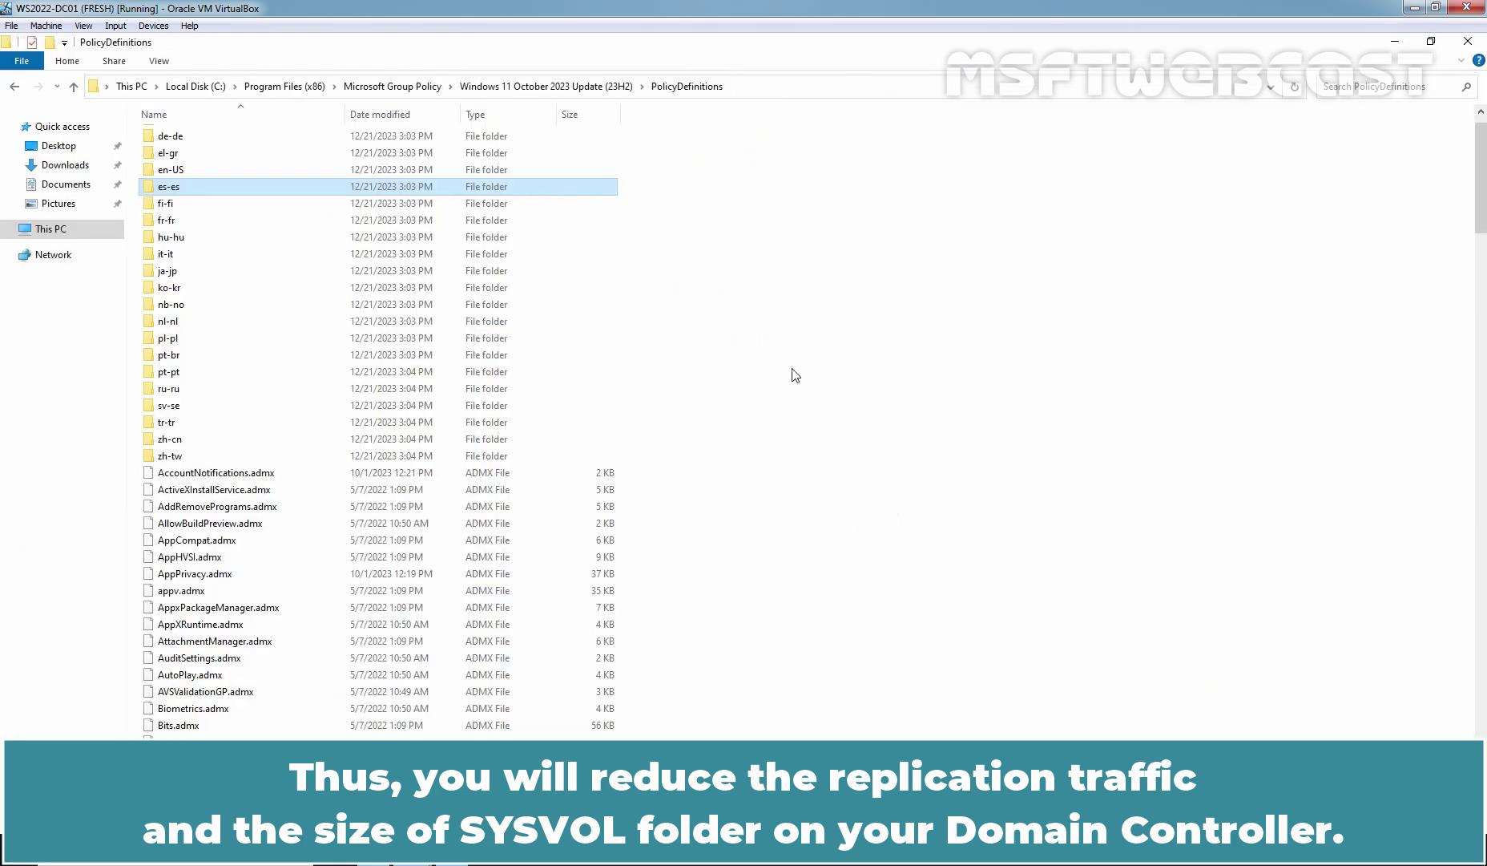
{"action": "key", "text": "ctrl+a"}
Step: Deselect every language folder except en-US, then copy en-US plus all ADMX files
{"action": "scroll", "coordinate": [864, 379], "scroll_direction": "up", "scroll_amount": 1}
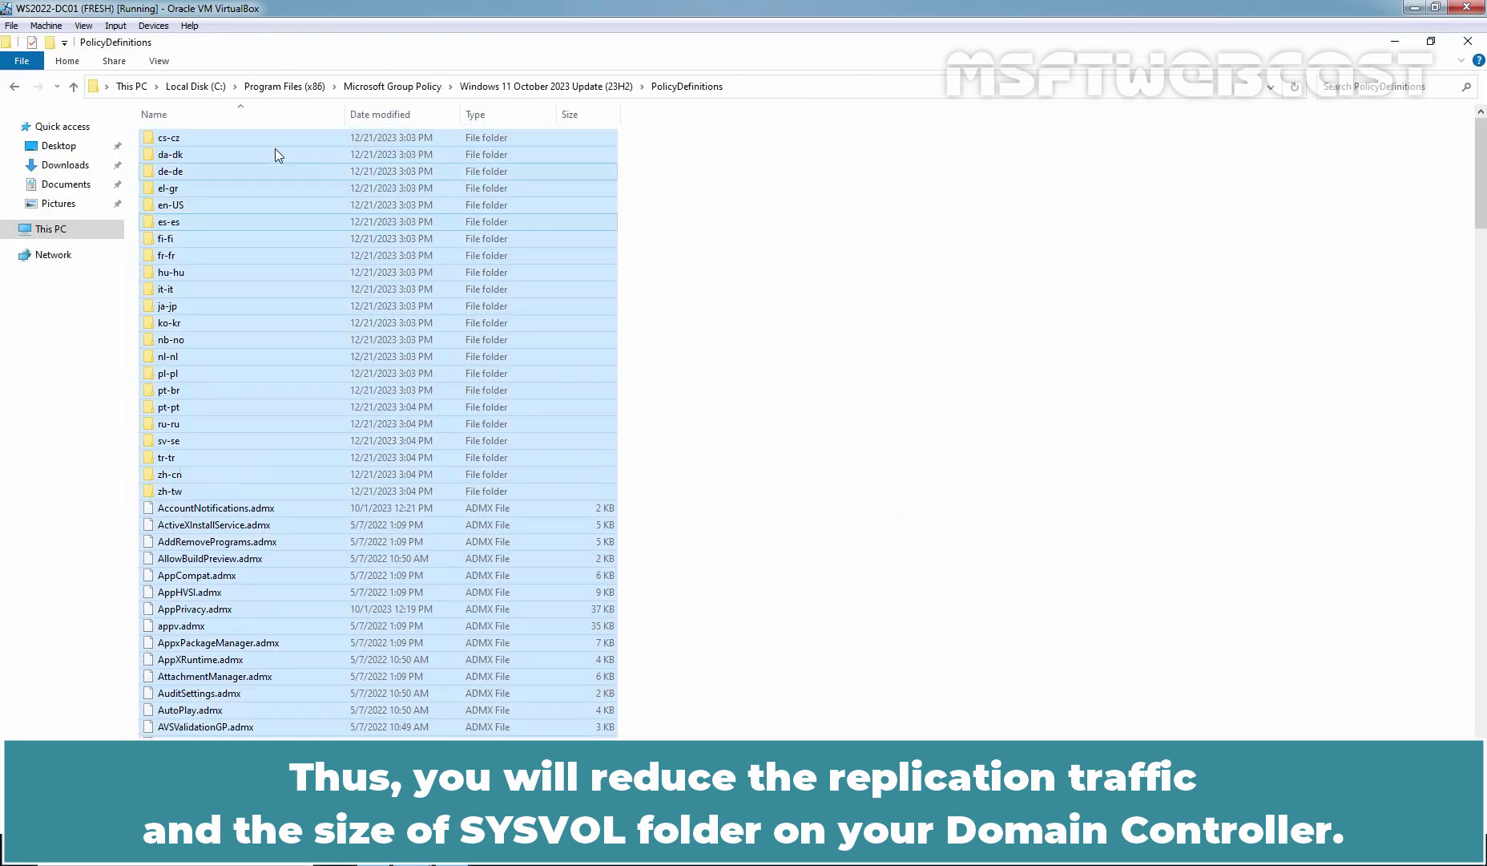
{"action": "left_click", "coordinate": [197, 137], "text": "ctrl"}
{"action": "key", "text": "ctrl+Down"}
{"action": "key", "text": "ctrl+space"}
{"action": "key", "text": "ctrl+Down"}
{"action": "key", "text": "ctrl+space"}
{"action": "key", "text": "ctrl+Down"}
{"action": "key", "text": "ctrl+space"}
{"action": "key", "text": "ctrl+Down"}
{"action": "key", "text": "ctrl+Down"}
{"action": "key", "text": "ctrl+space"}
{"action": "key", "text": "ctrl+Down"}
{"action": "key", "text": "ctrl+space"}
{"action": "key", "text": "ctrl+Down"}
{"action": "key", "text": "ctrl+space"}
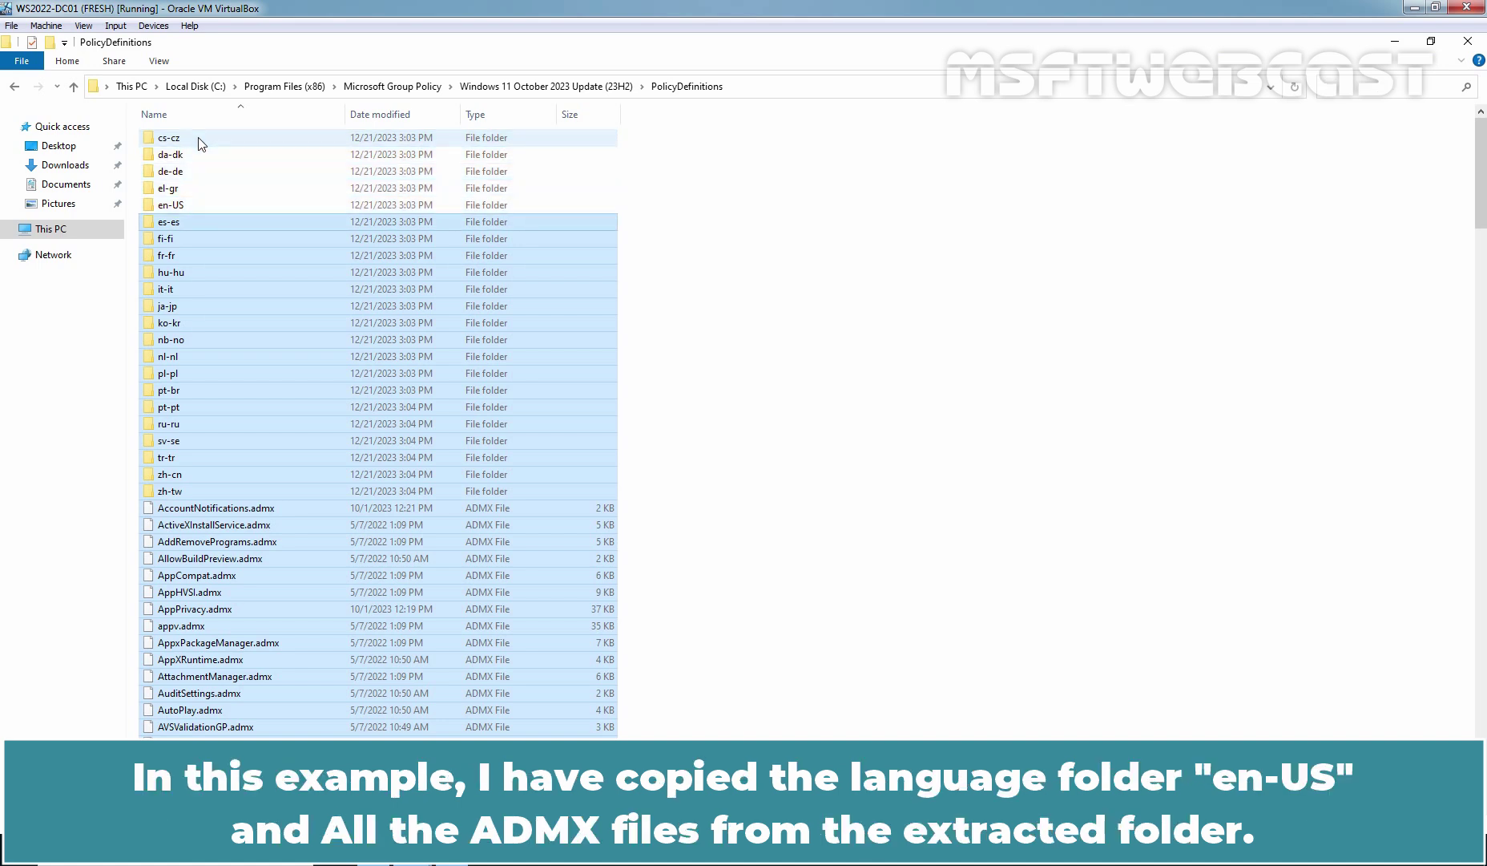
{"action": "key", "text": "ctrl+Down"}
{"action": "key", "text": "ctrl+space"}
{"action": "key", "text": "ctrl+Down"}
{"action": "key", "text": "ctrl+space"}
{"action": "key", "text": "ctrl+Down"}
{"action": "key", "text": "ctrl+space"}
{"action": "key", "text": "ctrl+Down"}
{"action": "key", "text": "ctrl+space"}
{"action": "key", "text": "ctrl+Down"}
{"action": "key", "text": "ctrl+space"}
{"action": "key", "text": "ctrl+Down"}
{"action": "key", "text": "ctrl+space"}
{"action": "key", "text": "ctrl+Down"}
{"action": "key", "text": "ctrl+space"}
{"action": "key", "text": "ctrl+Down"}
{"action": "key", "text": "ctrl+space"}
{"action": "key", "text": "ctrl+Down"}
{"action": "key", "text": "ctrl+space"}
{"action": "key", "text": "ctrl+Down"}
{"action": "key", "text": "ctrl+space"}
{"action": "key", "text": "ctrl+Down"}
{"action": "key", "text": "ctrl+space"}
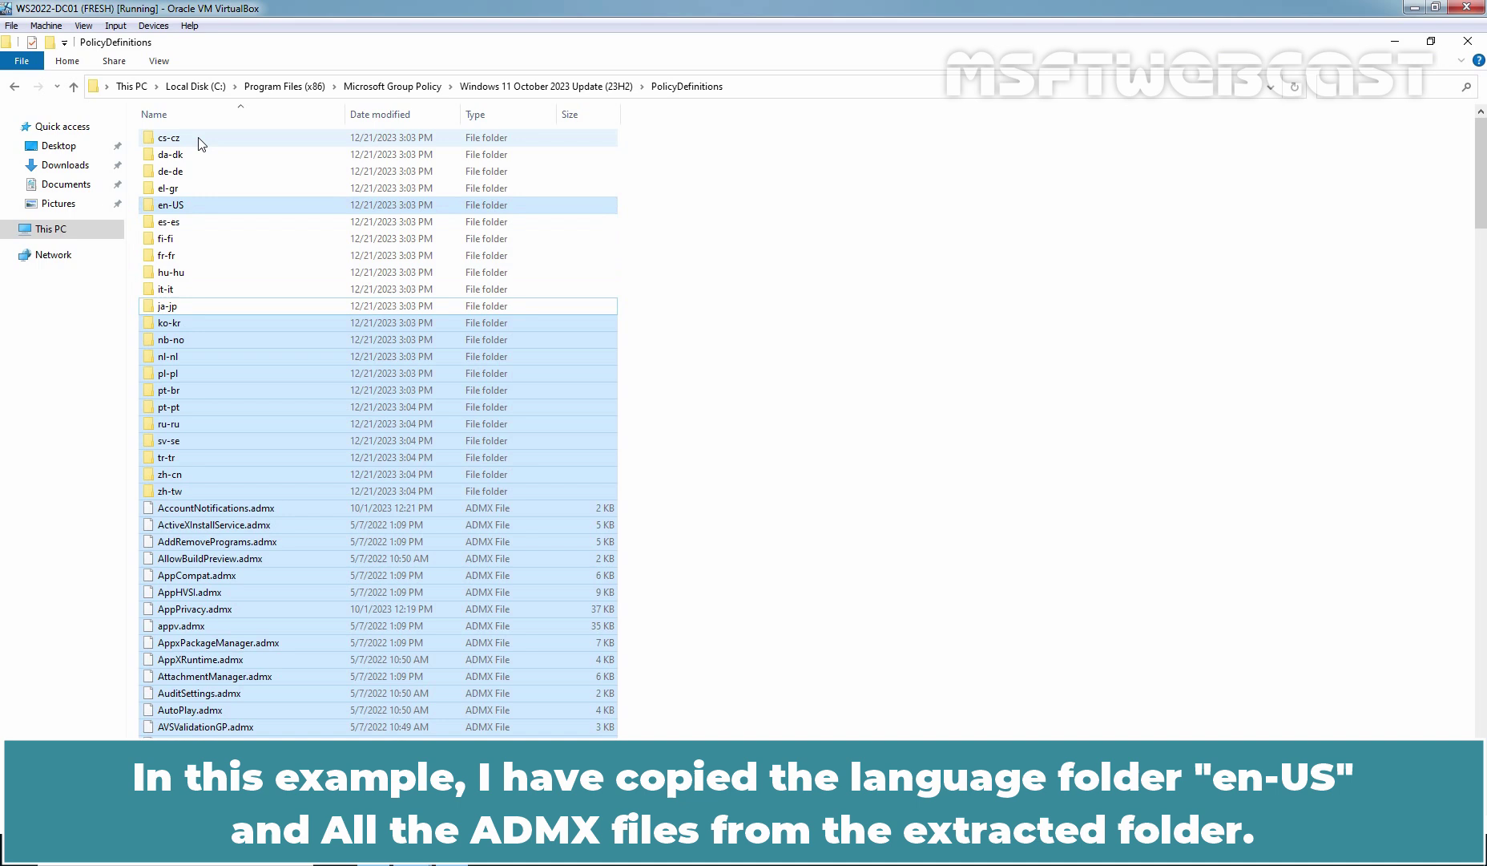
{"action": "key", "text": "ctrl+Down"}
{"action": "key", "text": "ctrl+space"}
{"action": "key", "text": "ctrl+Down"}
{"action": "key", "text": "ctrl+space"}
{"action": "key", "text": "ctrl+Down"}
{"action": "key", "text": "ctrl+space"}
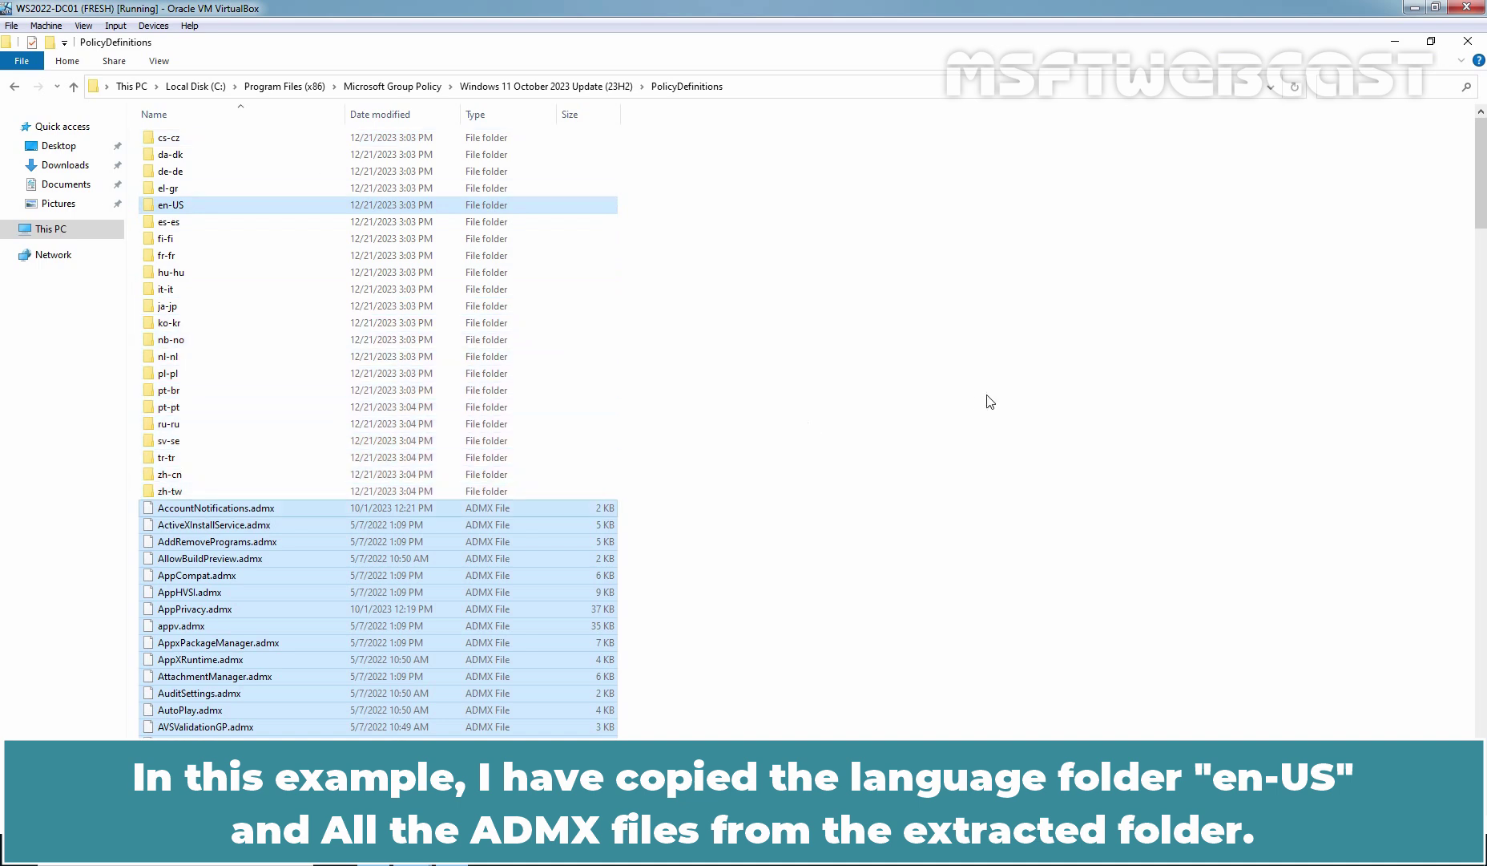
{"action": "right_click", "coordinate": [571, 515]}
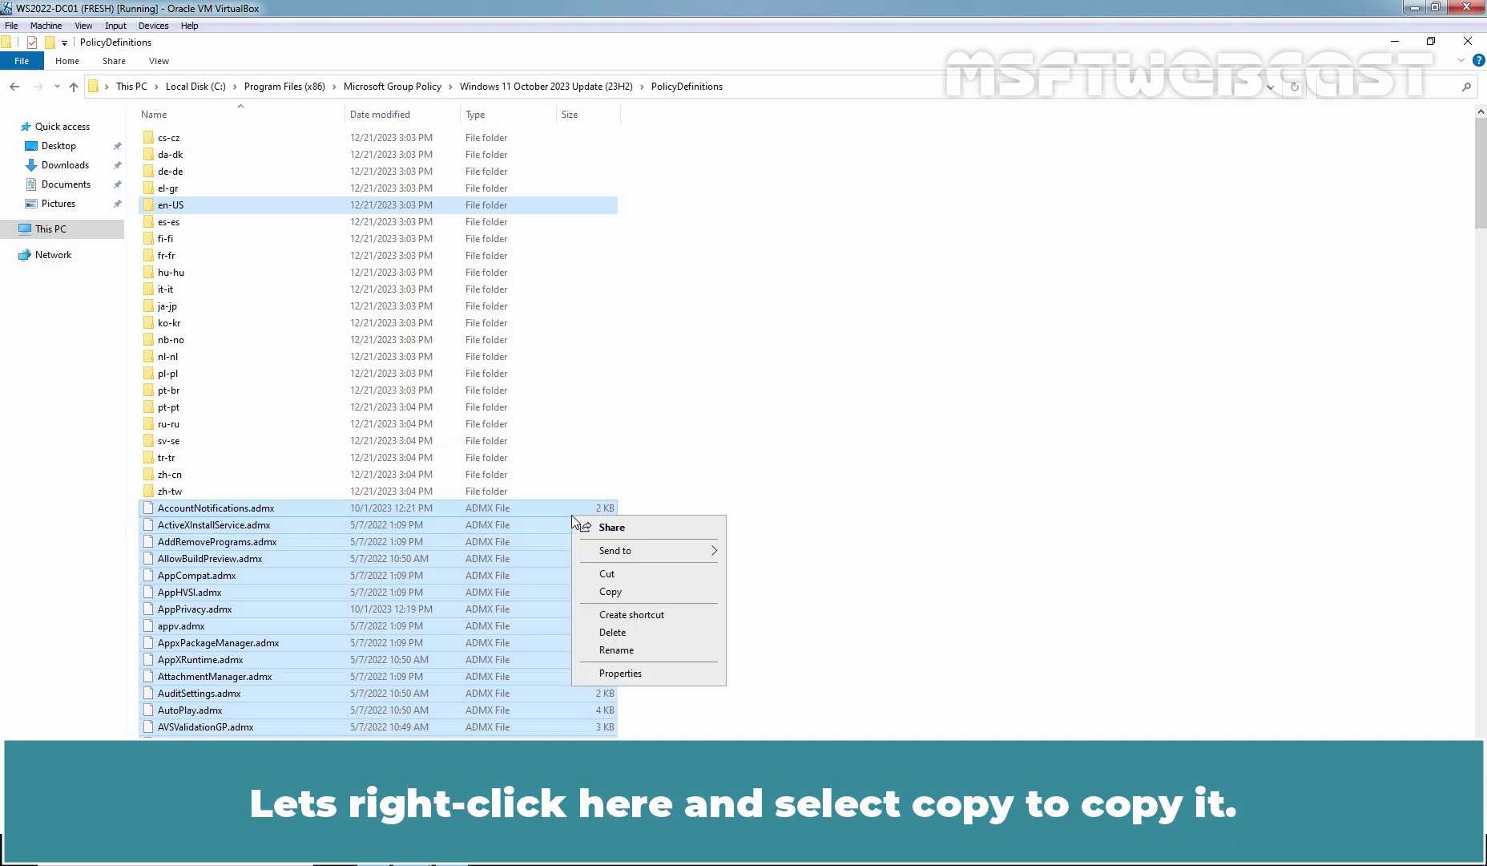
{"action": "left_click", "coordinate": [611, 593]}
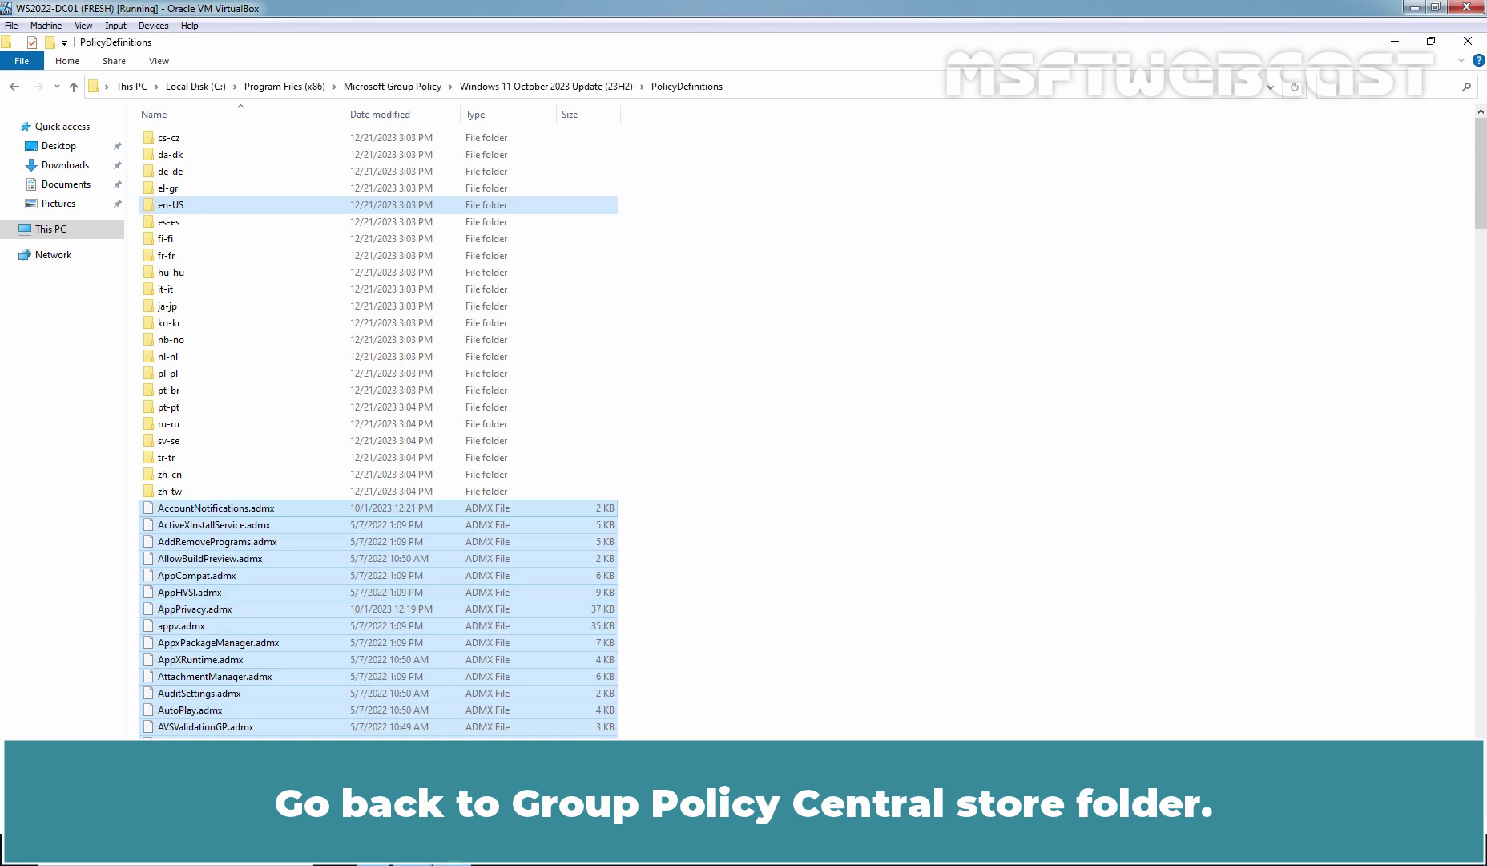
Step: Paste the 457 copied template items into the SYSVOL central store PolicyDefinitions folder
{"action": "mouse_move", "coordinate": [412, 848]}
{"action": "left_click", "coordinate": [422, 785]}
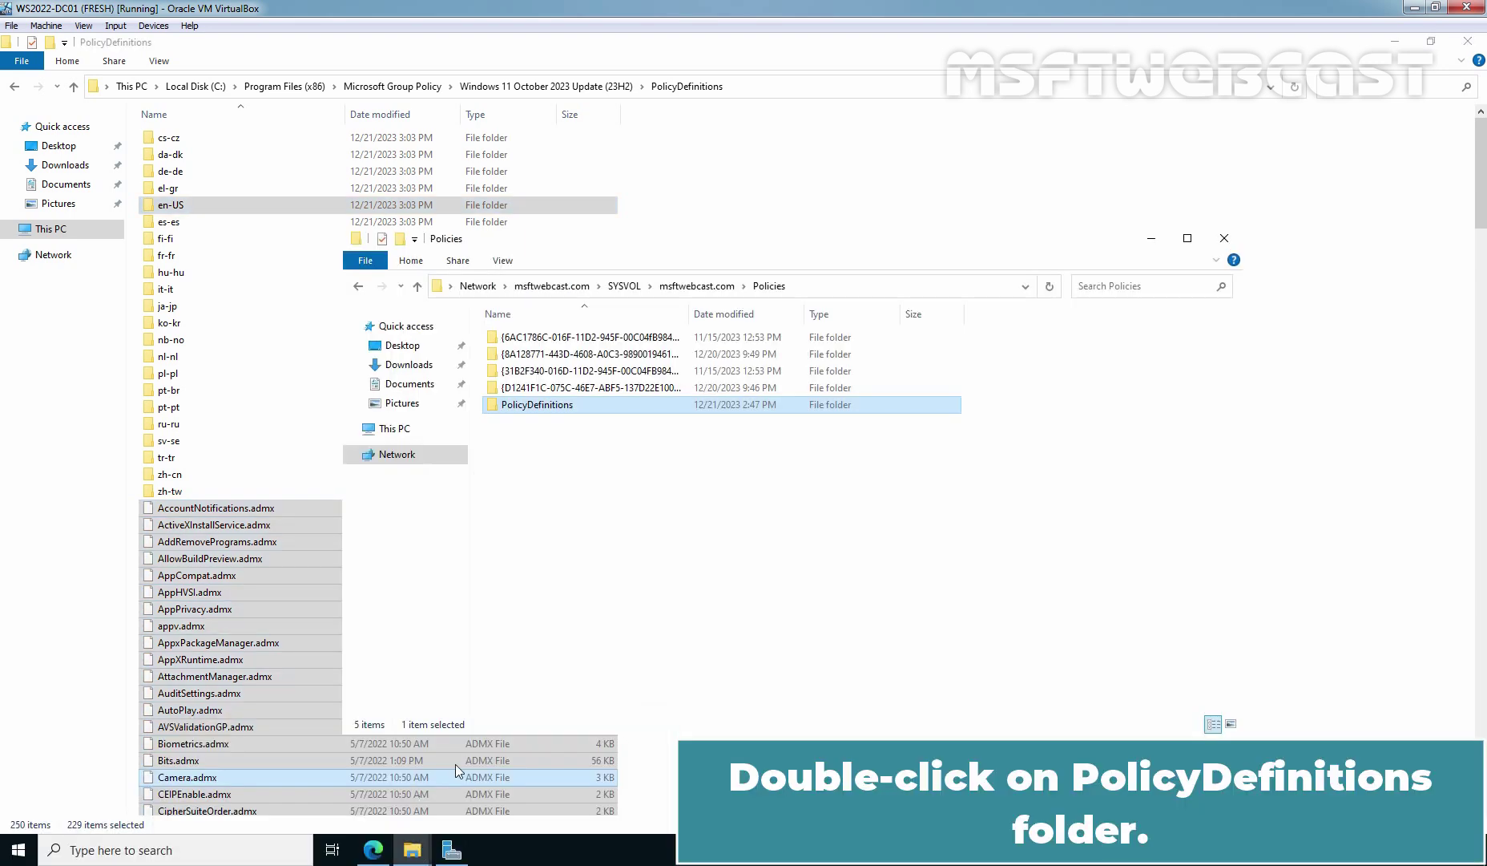
{"action": "double_click", "coordinate": [551, 406]}
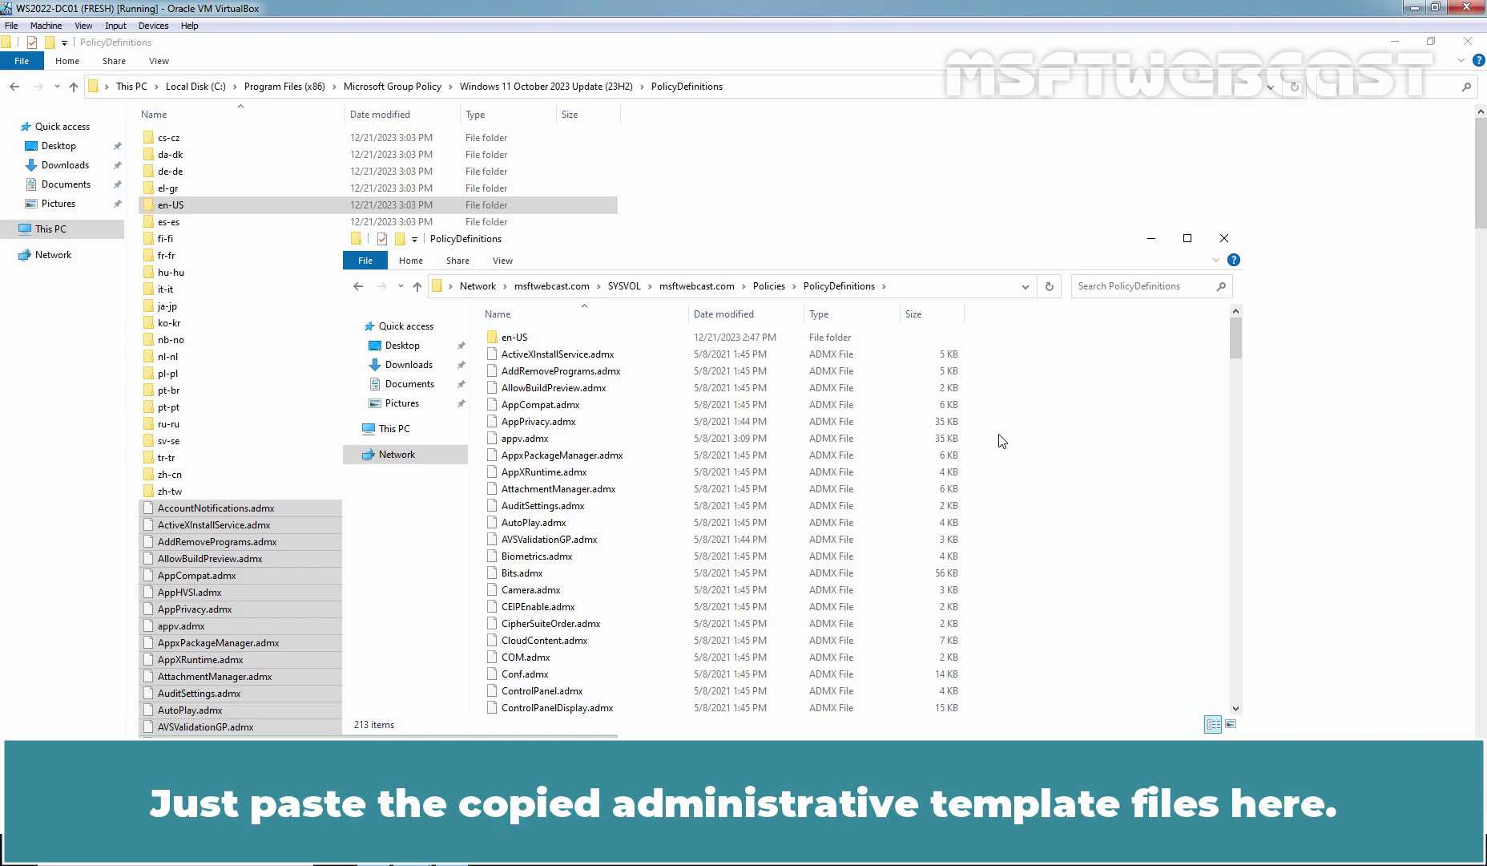
{"action": "right_click", "coordinate": [1074, 381]}
{"action": "left_click", "coordinate": [1116, 490]}
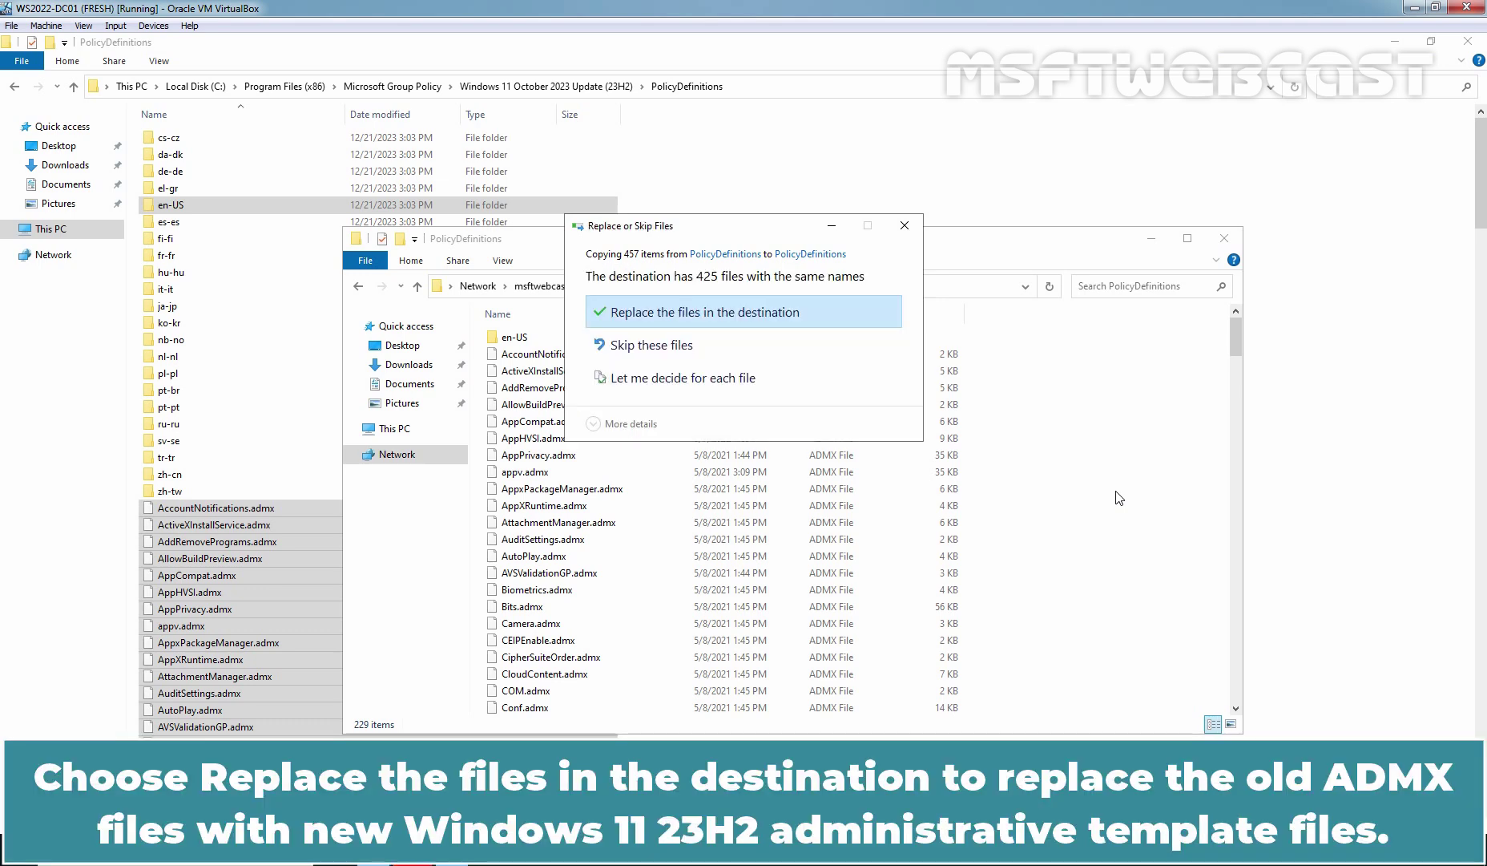
Step: Replace the 425 same-named files in the central store with the new 23H2 templates
{"action": "left_click", "coordinate": [695, 309]}
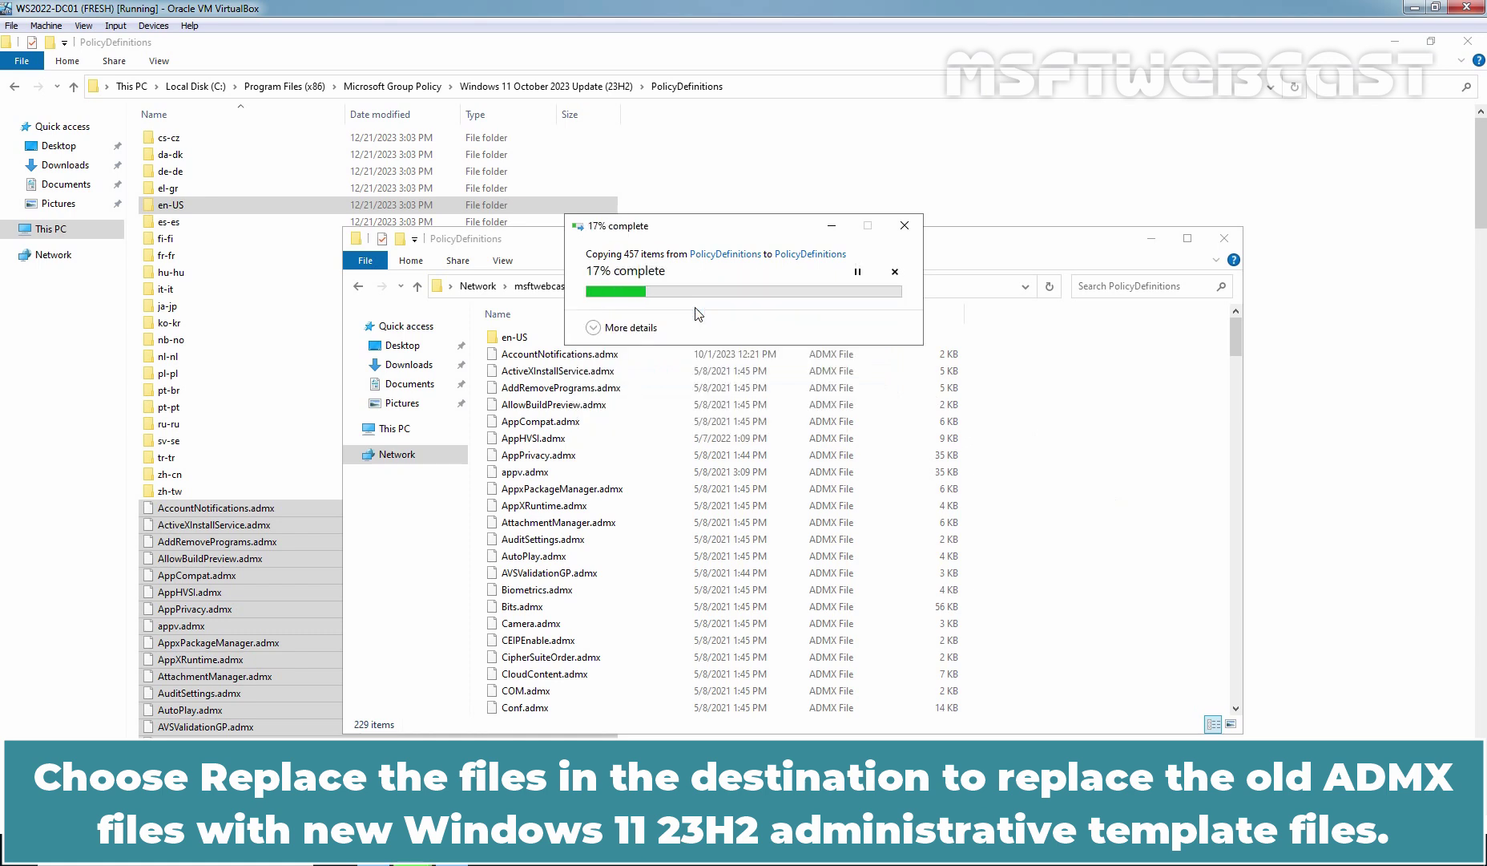